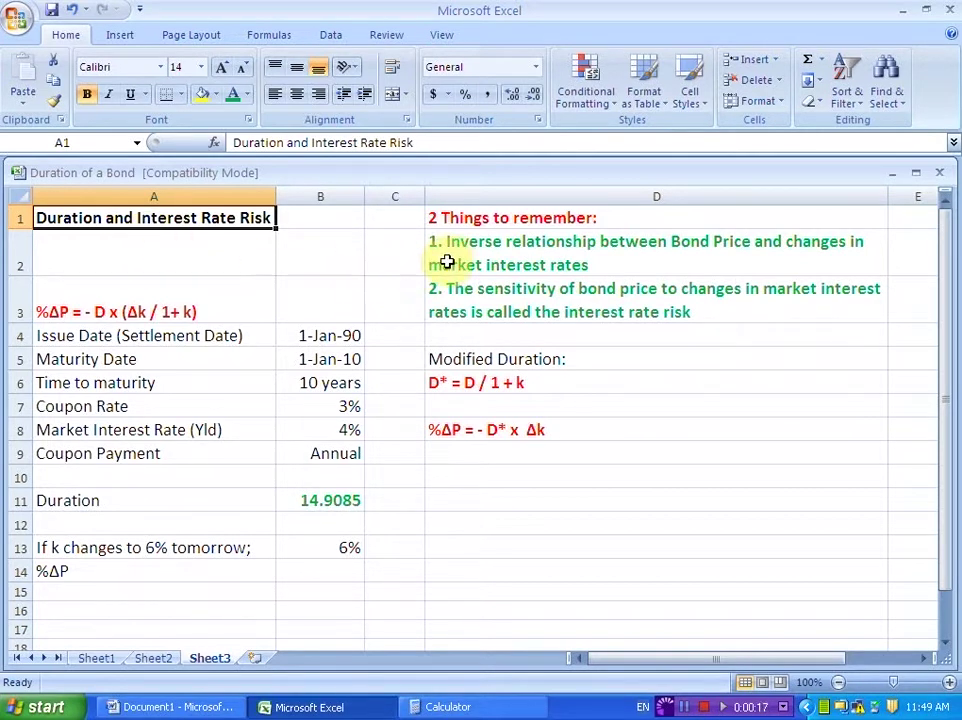
Review the notes on the price–rate relationship, interest rate risk and the %ΔP duration formula.
left_click(480, 259)
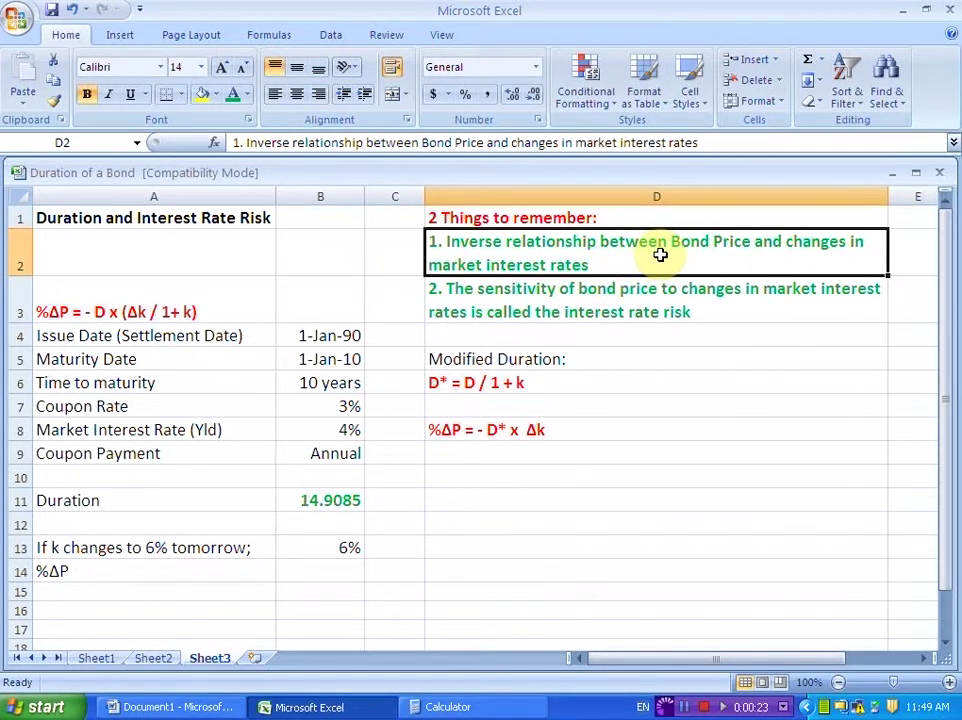
left_click(706, 314)
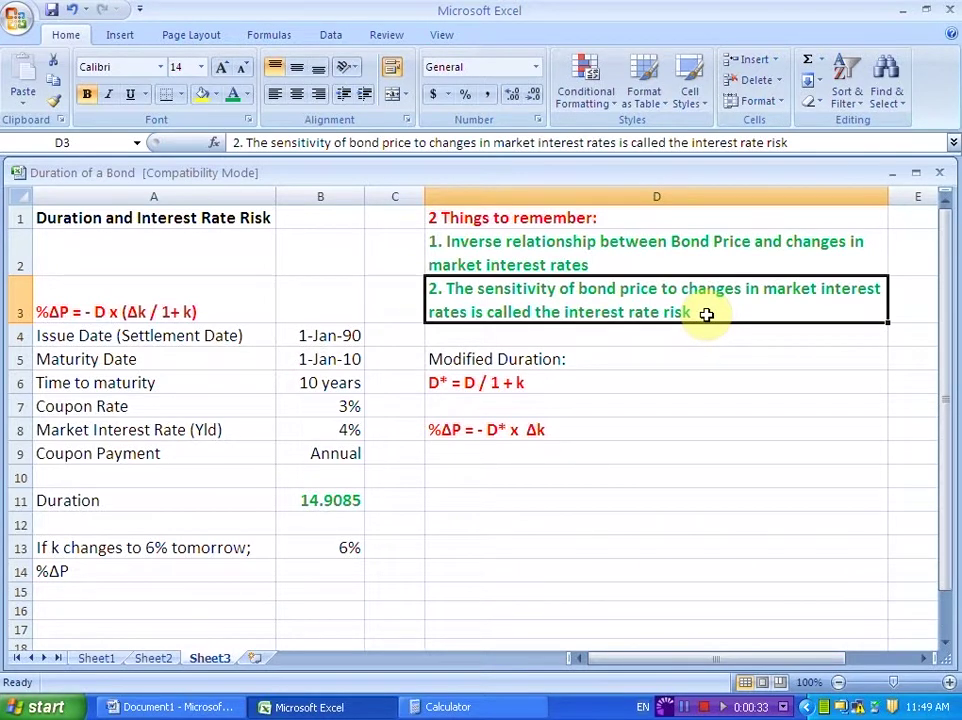
left_click(213, 311)
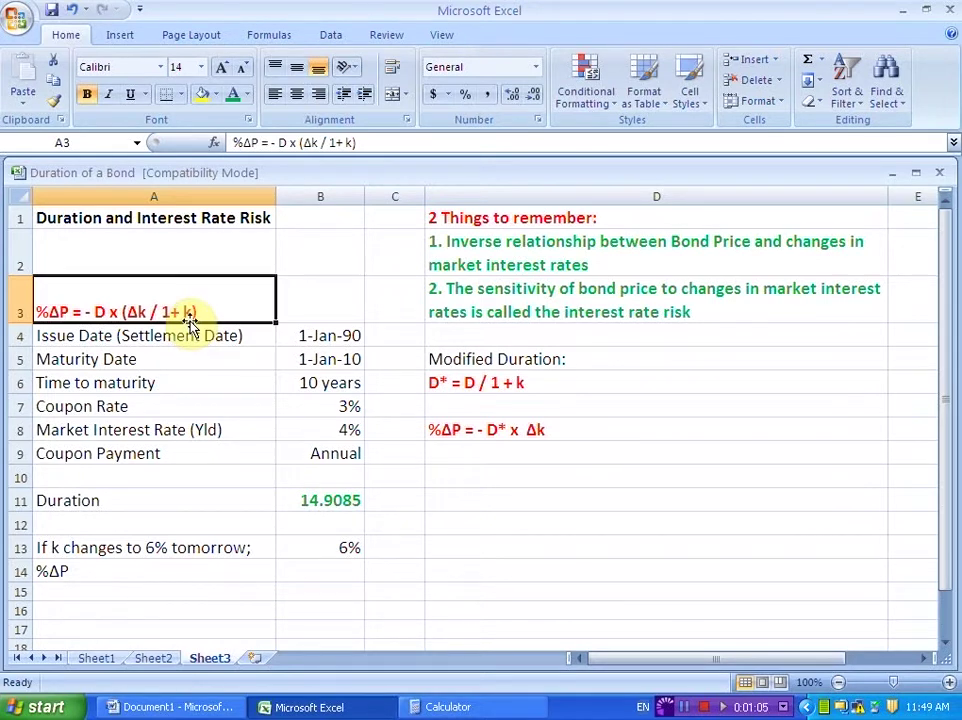
Check the issue and maturity dates, then set time to maturity in B6 to 20 years.
left_click(329, 341)
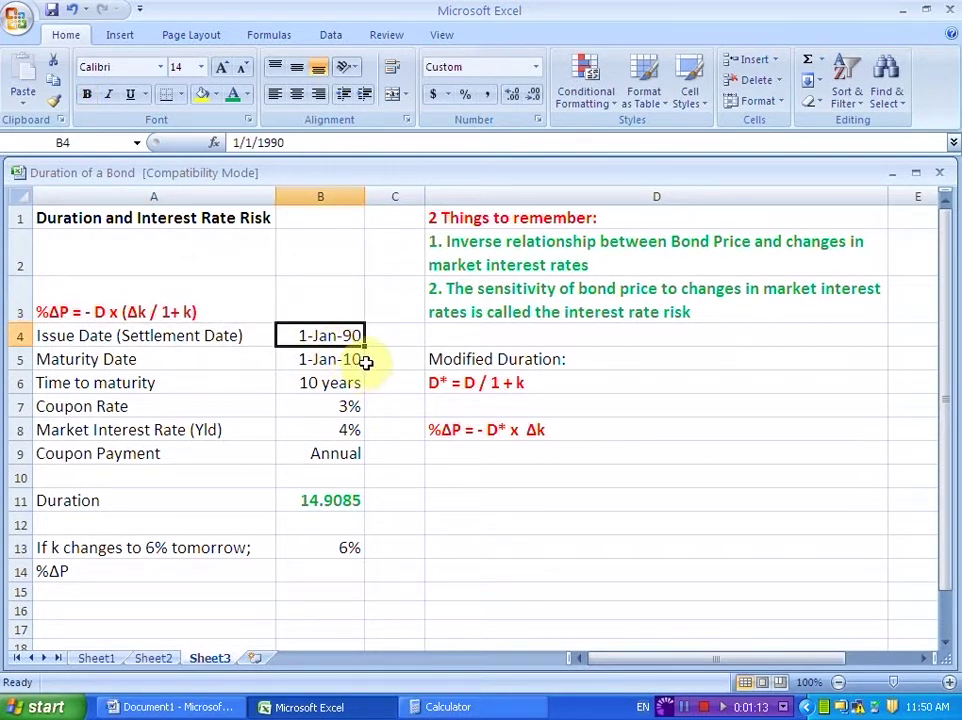
left_click(362, 363)
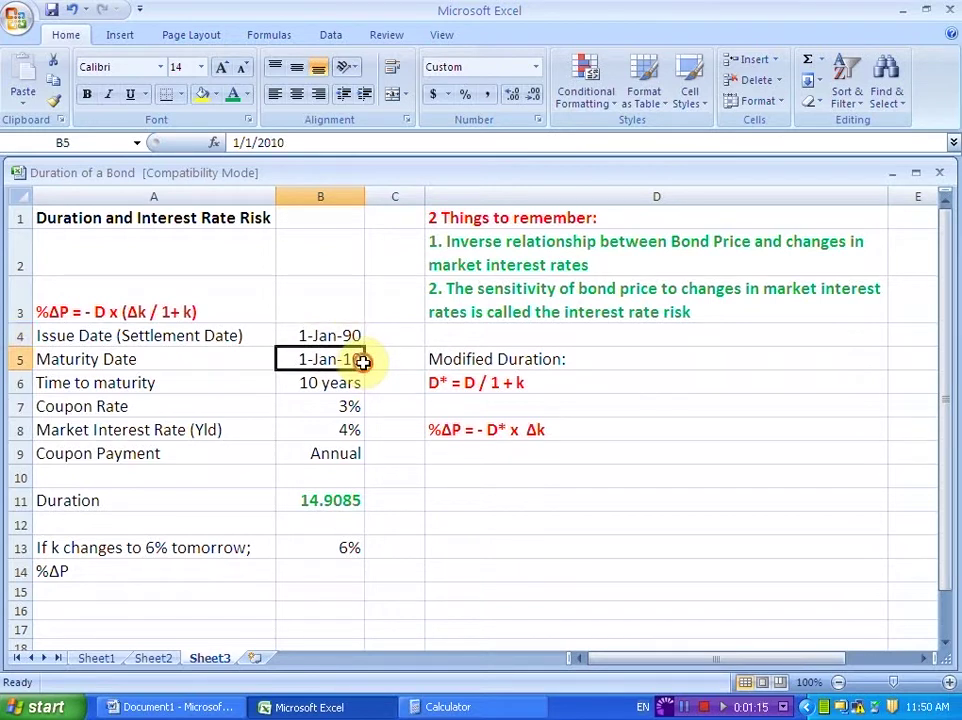
left_click(314, 388)
type("20")
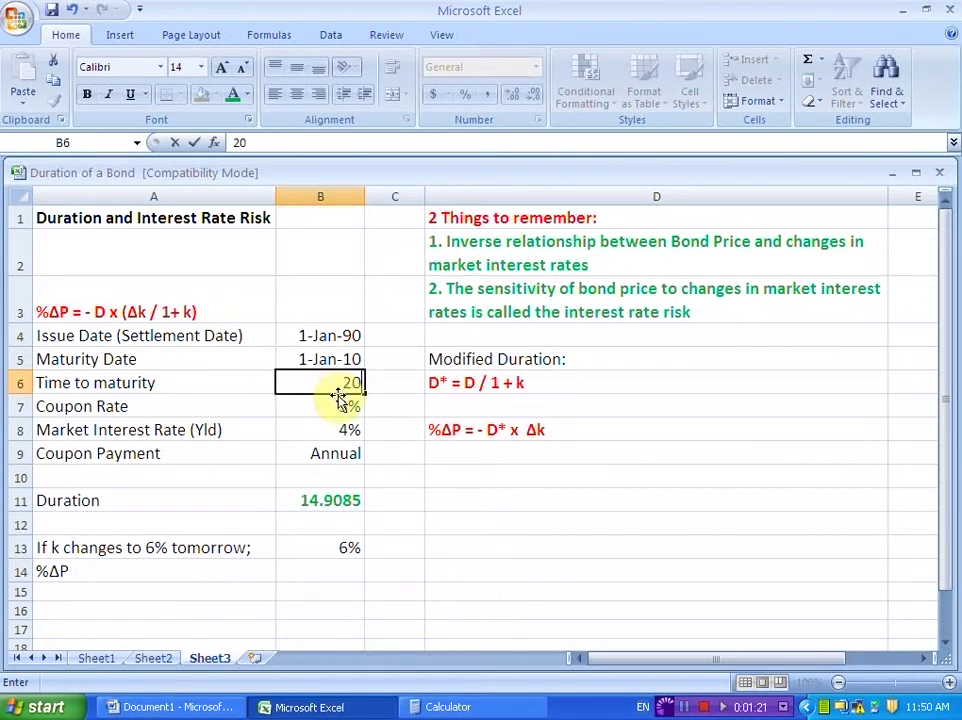
key("Return")
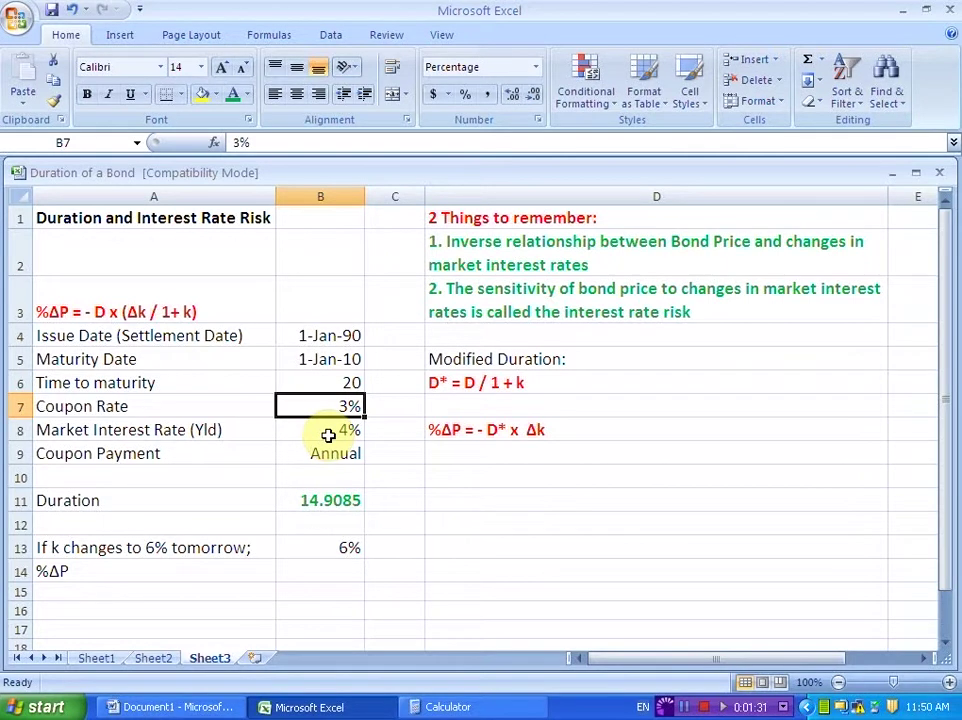
left_click(356, 505)
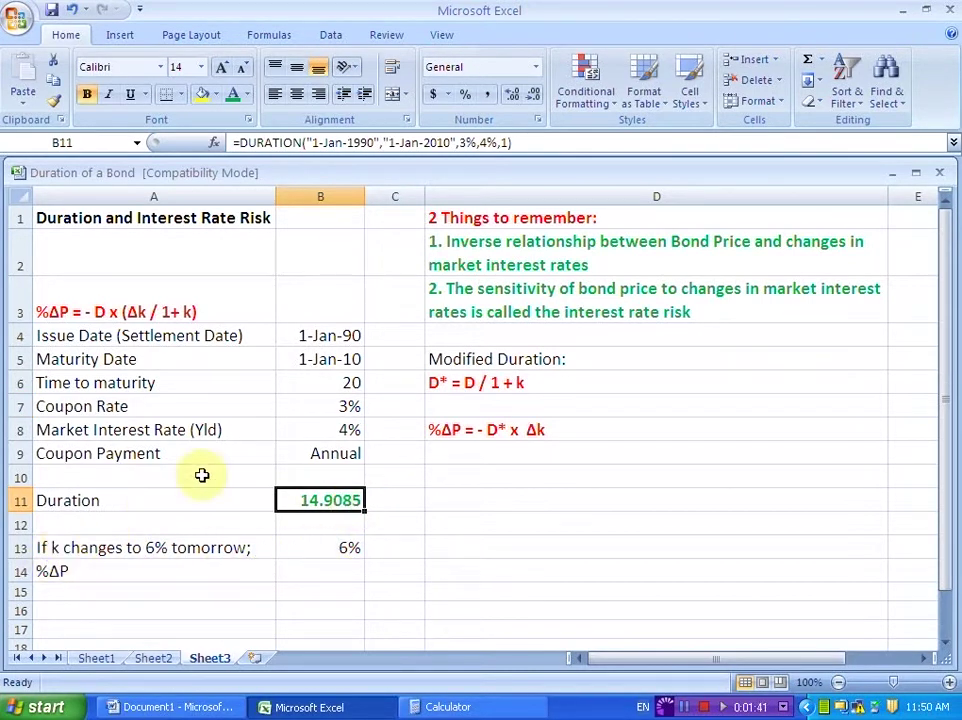
left_click(338, 433)
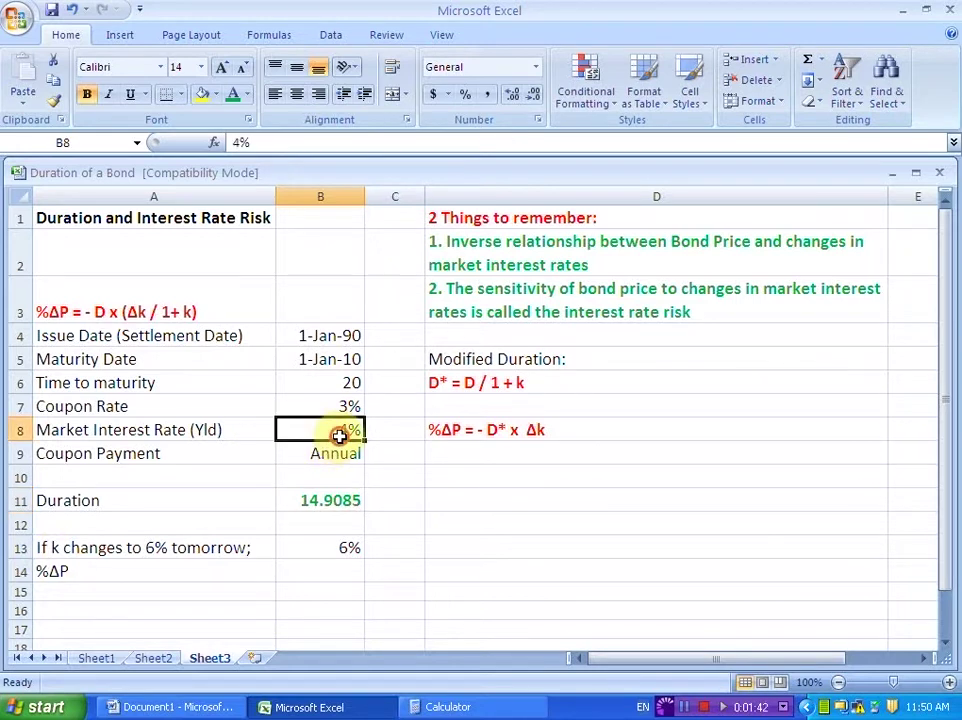
left_click(343, 552)
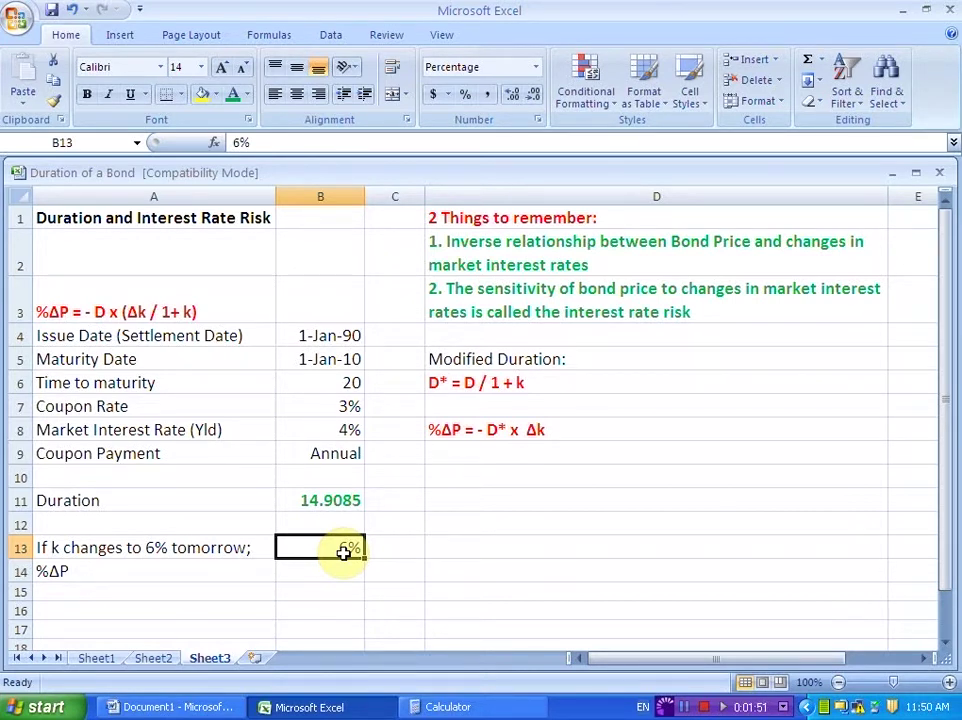
left_click(625, 264)
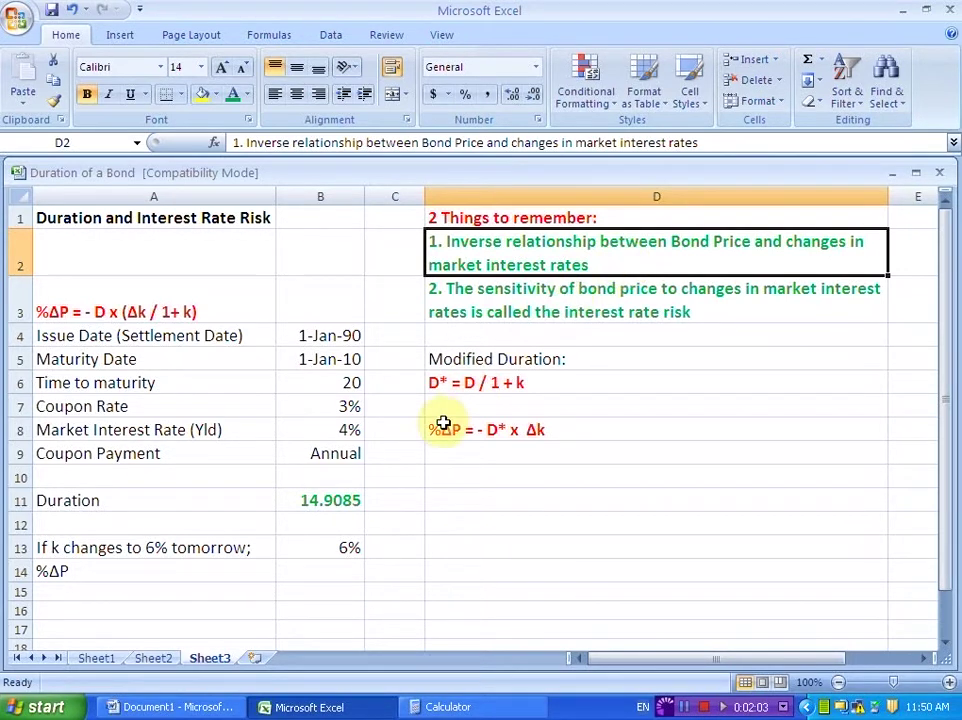
left_click(345, 430)
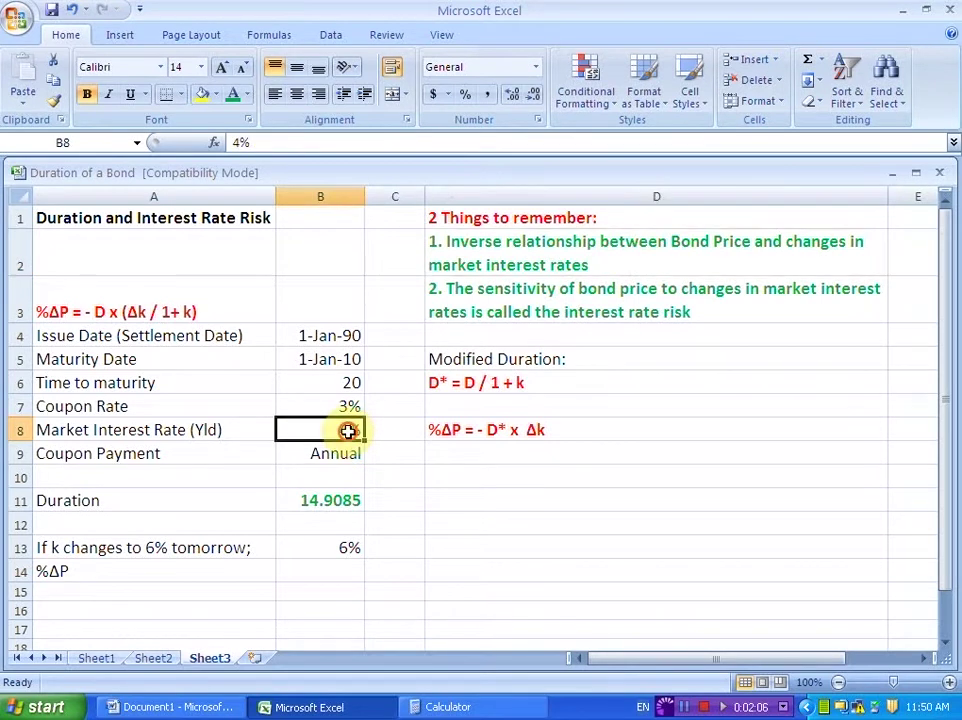
left_click(347, 549)
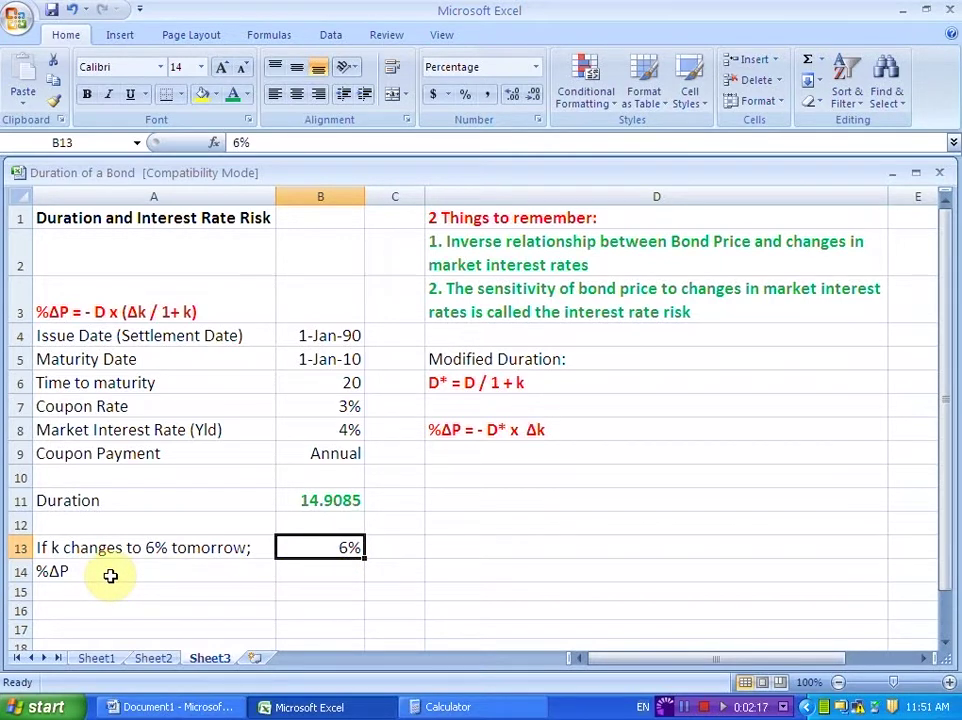
left_click(95, 313)
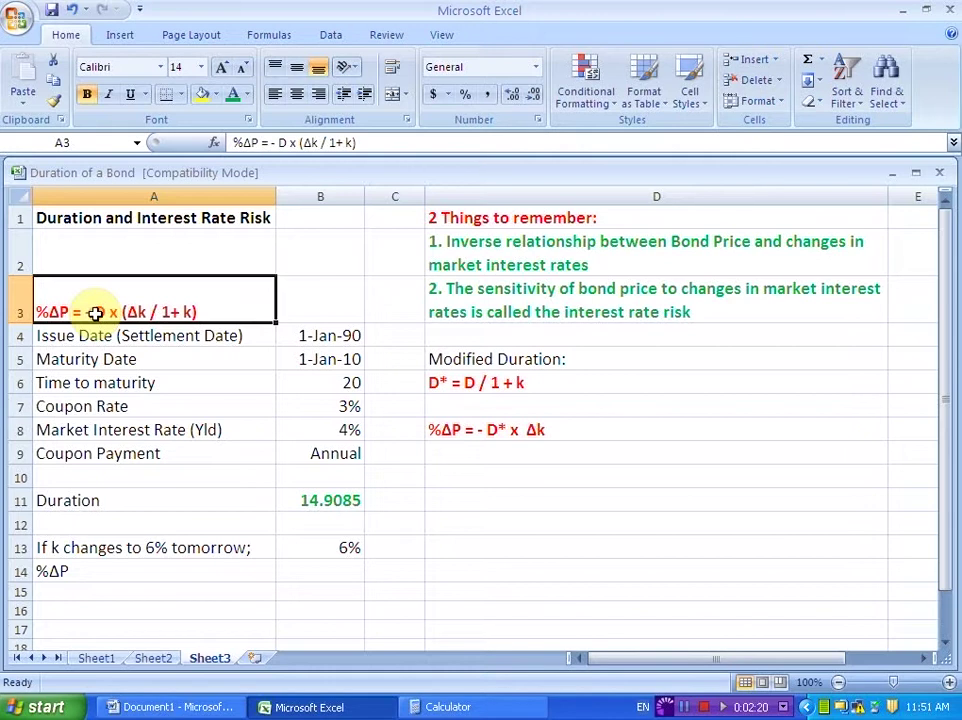
Build the %ΔP formula in B14 from duration B11, new rate B13 and yield B8.
left_click(308, 571)
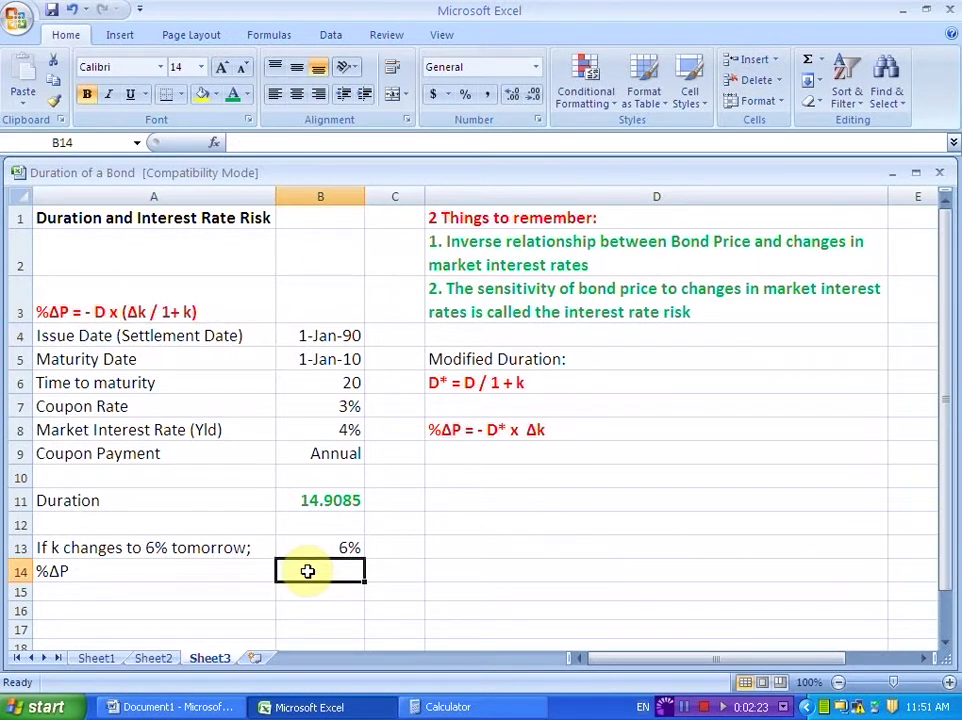
type("=(")
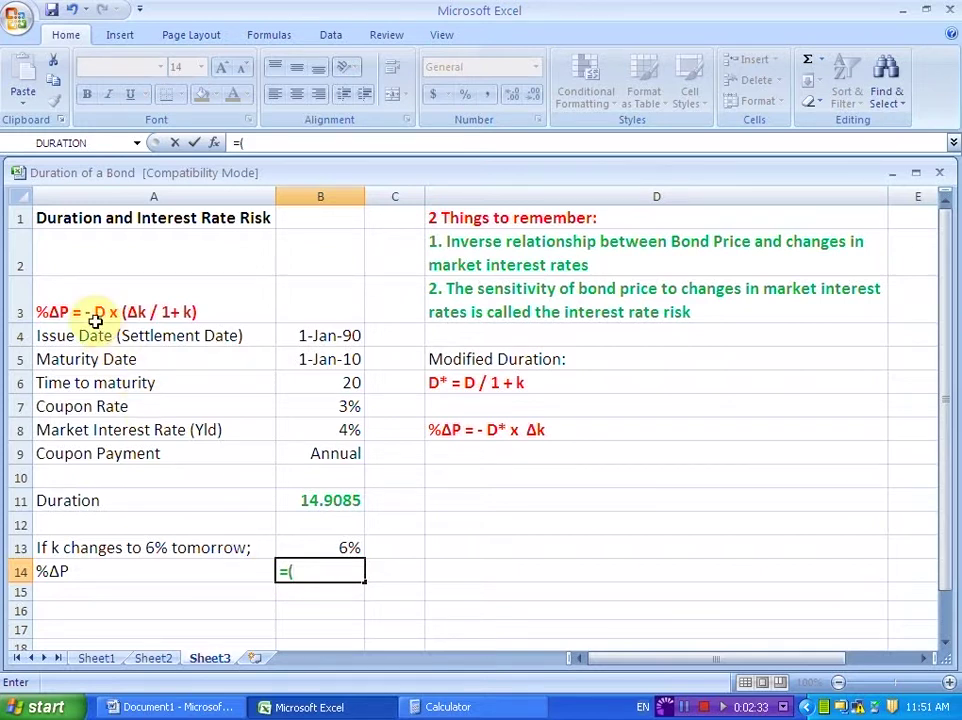
type("-")
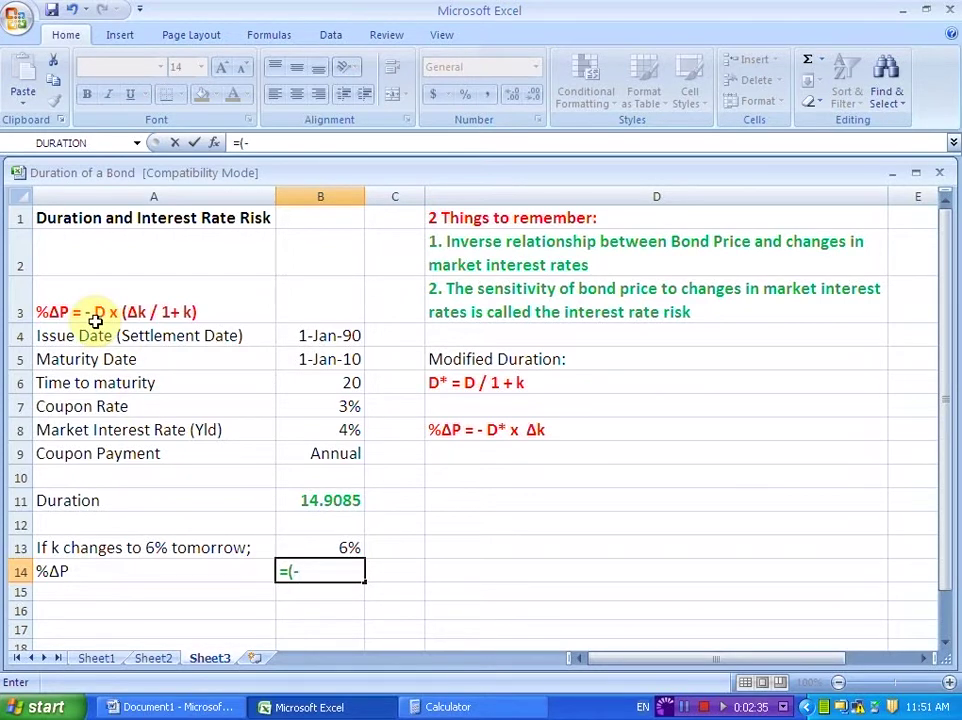
left_click(343, 501)
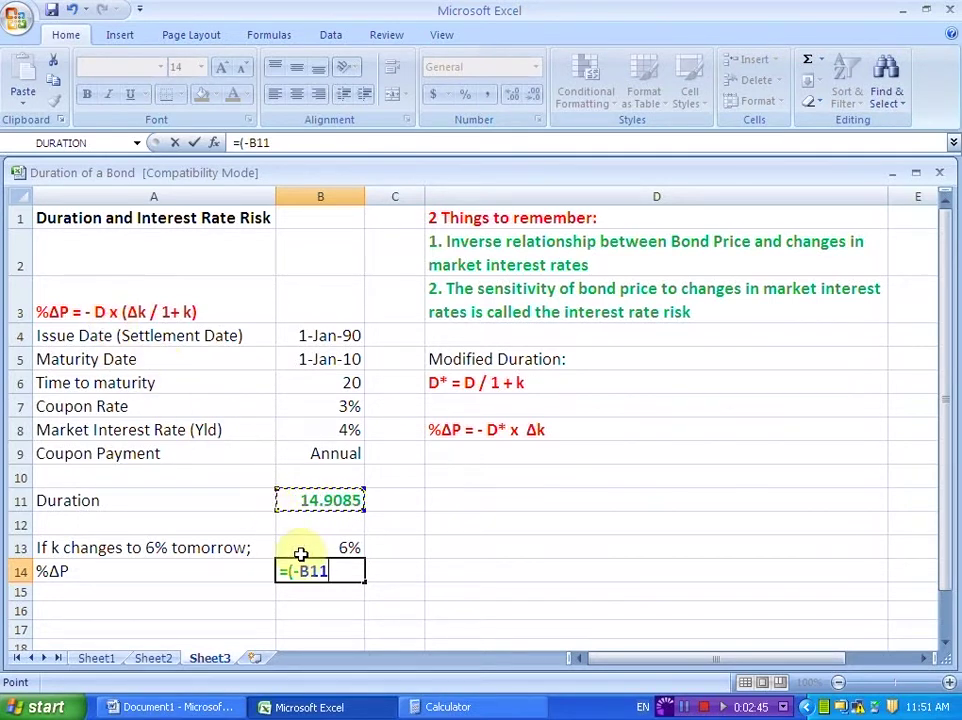
type("*")
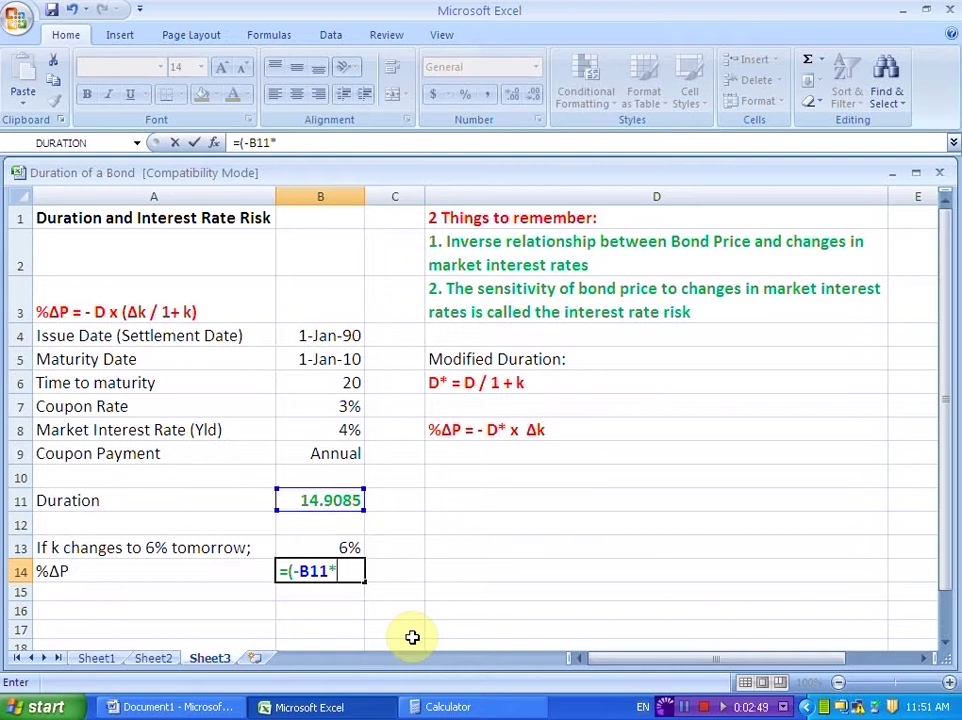
type("(")
left_click(346, 548)
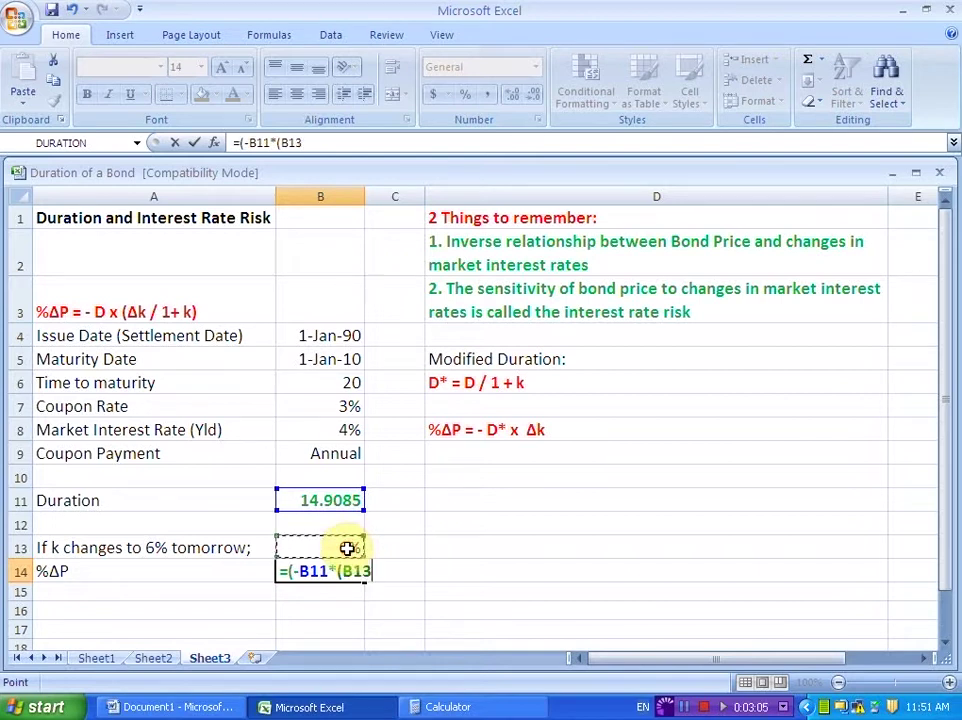
type("-")
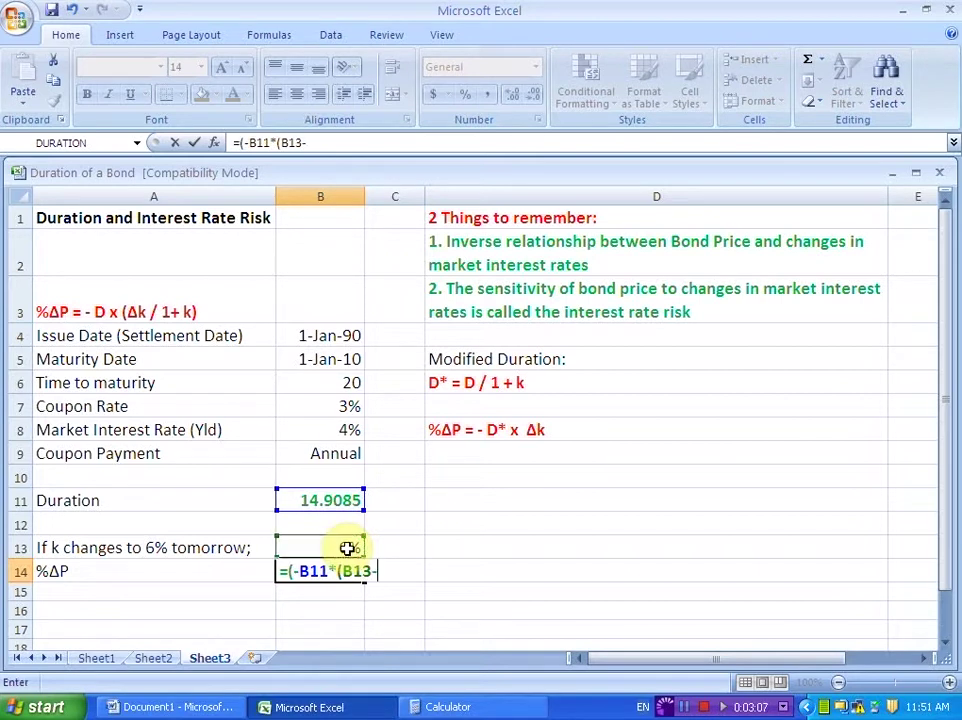
left_click(351, 432)
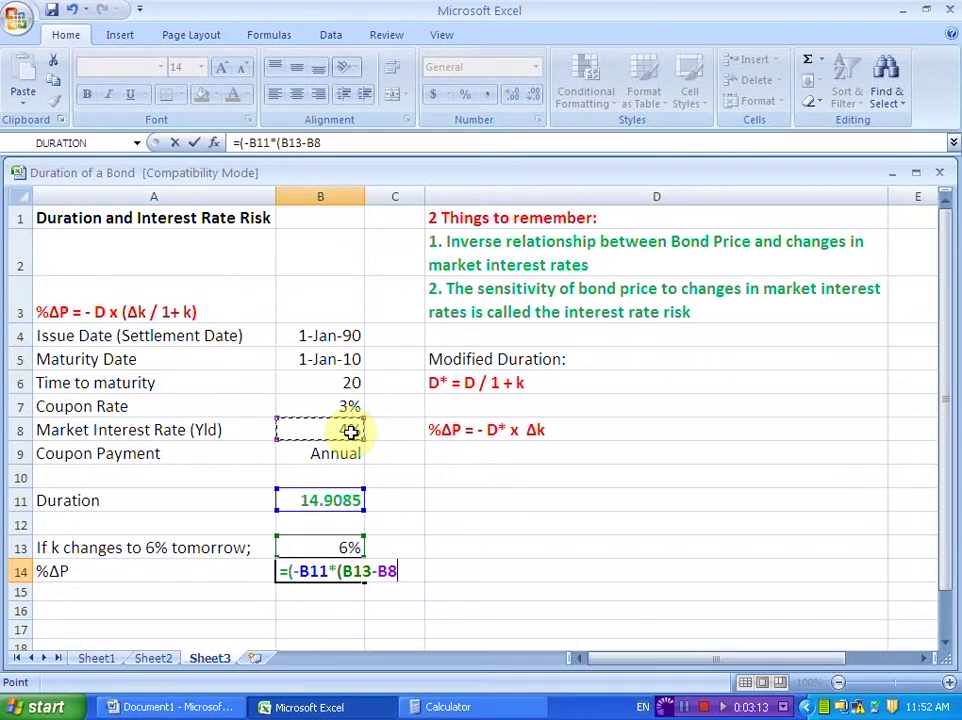
type(")/1")
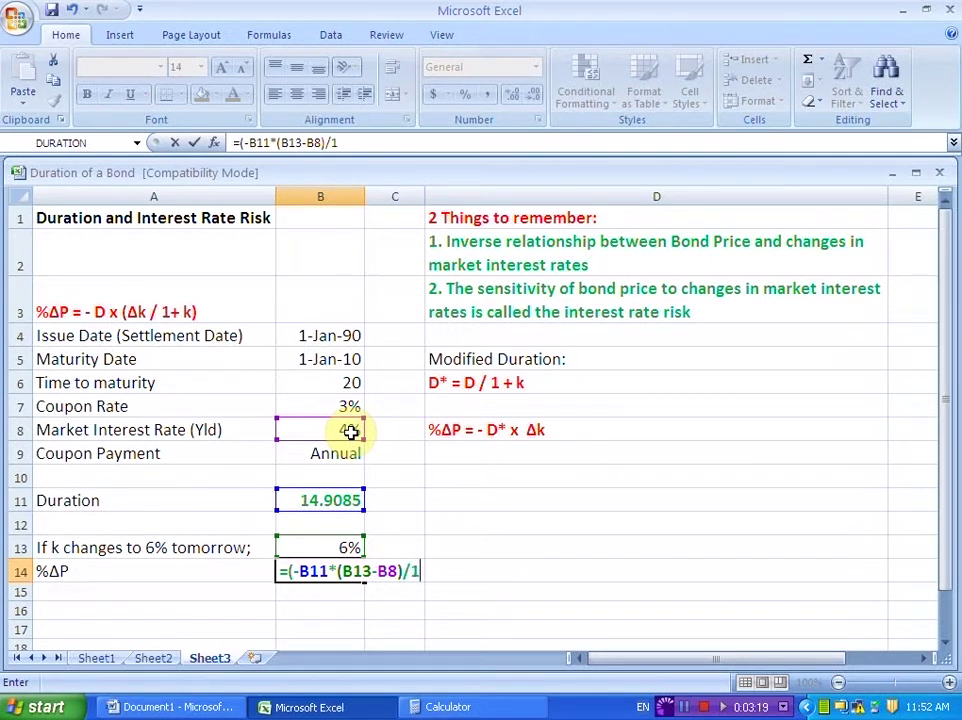
type("+")
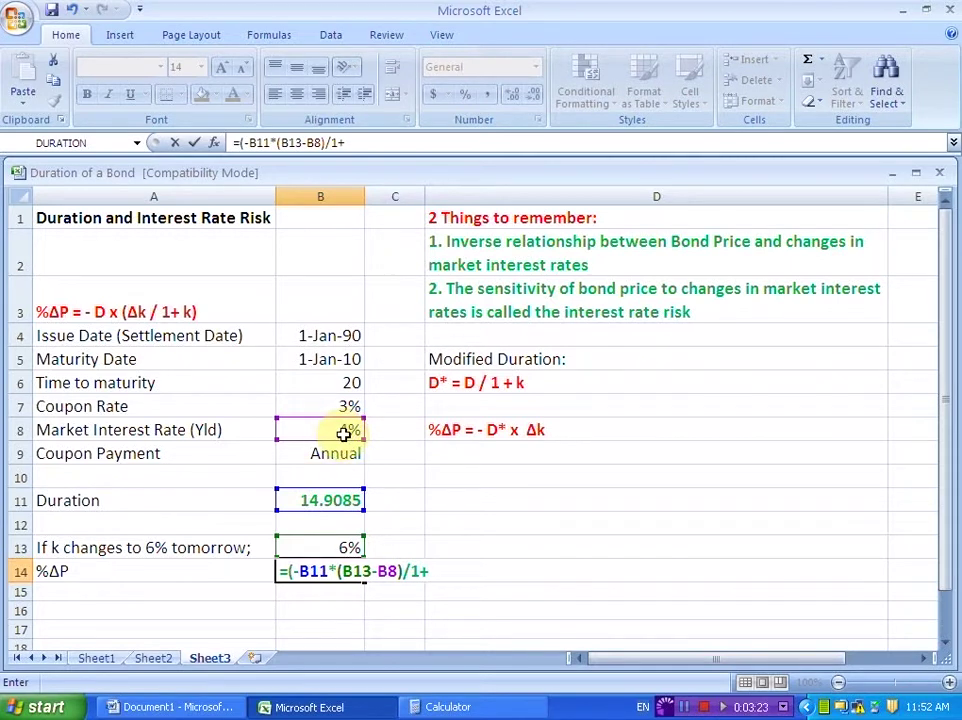
left_click(343, 432)
type(")")
Fix the divisor brackets to (1+B8) and commit the formula, giving -0.286702.
left_click(412, 571)
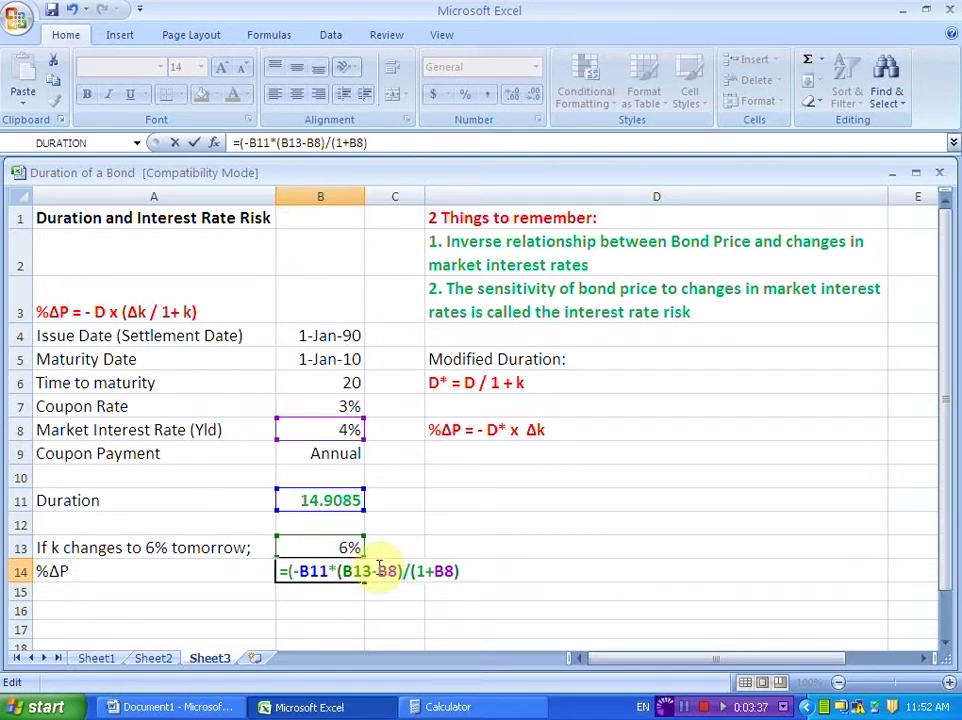
type("(1+B8")
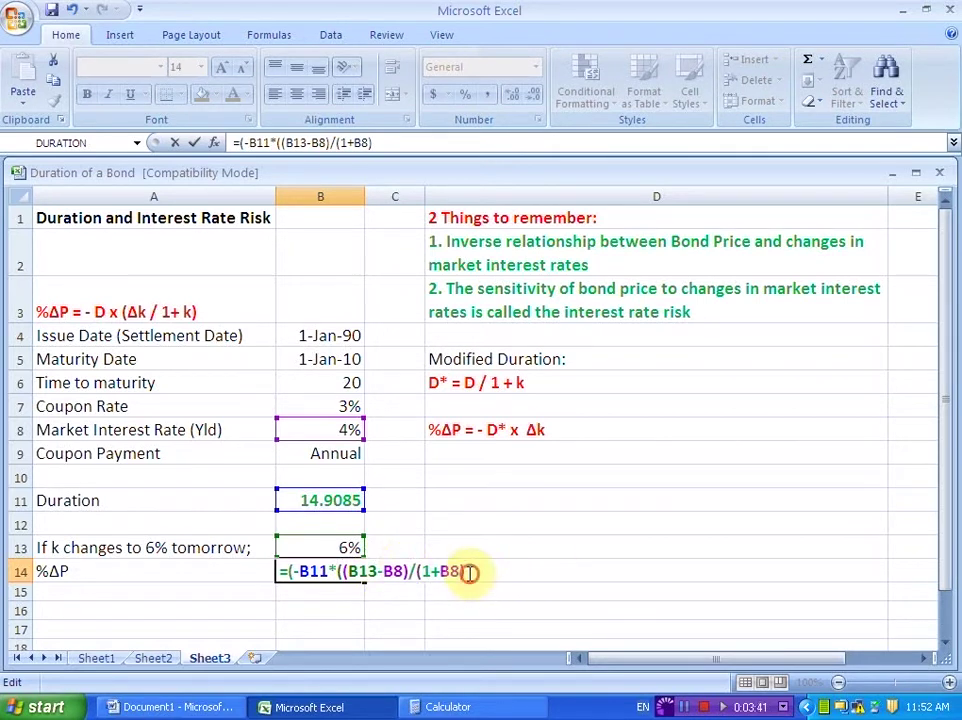
type("))")
key("Return")
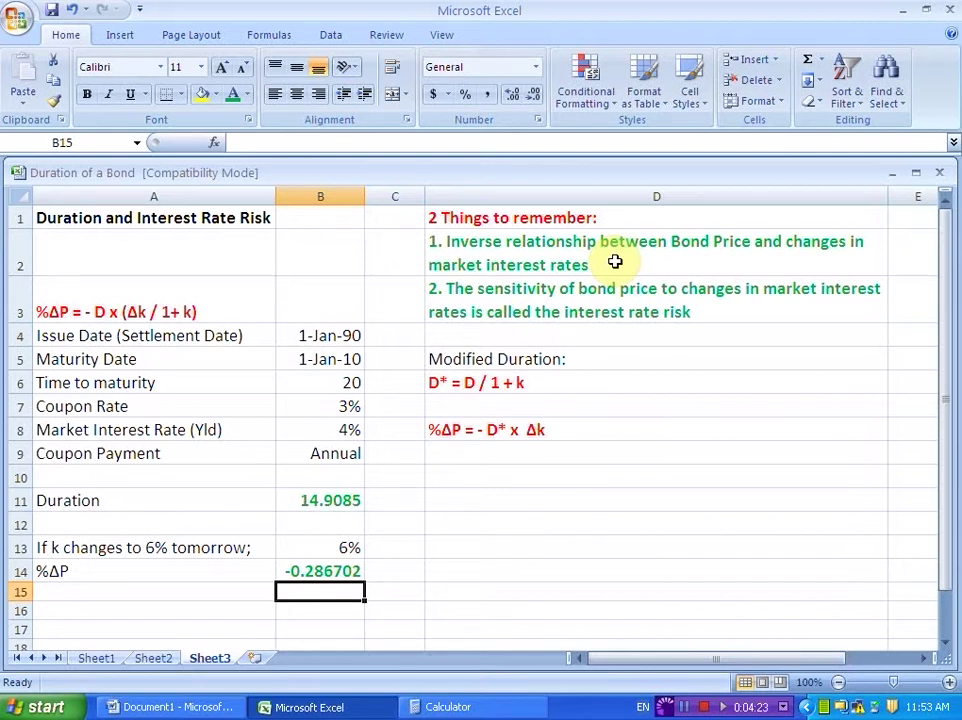
left_click(327, 573)
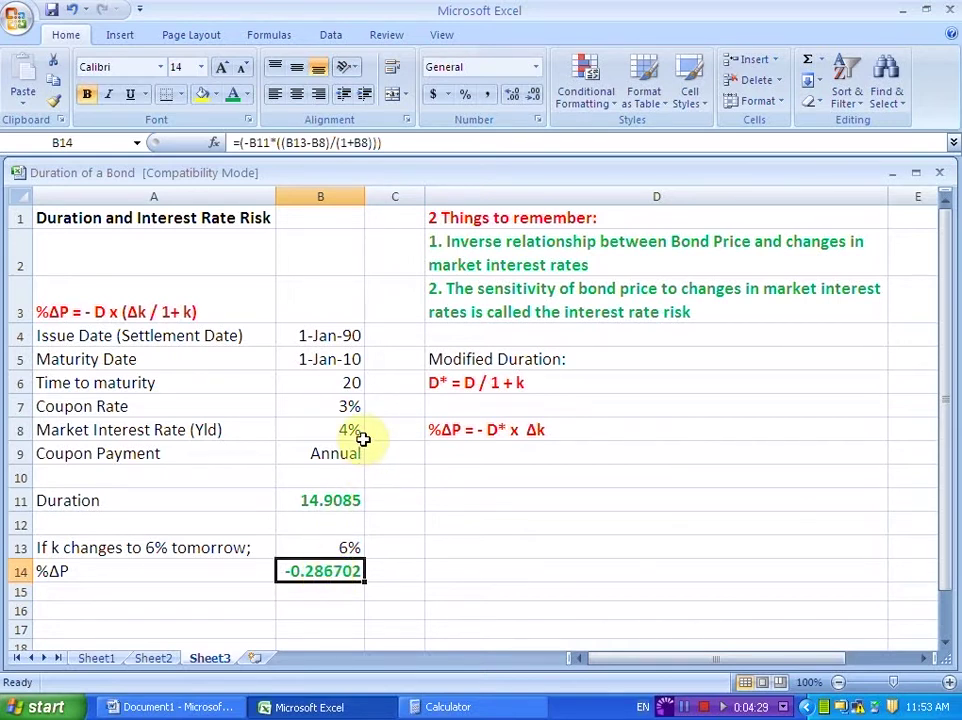
left_click(571, 312)
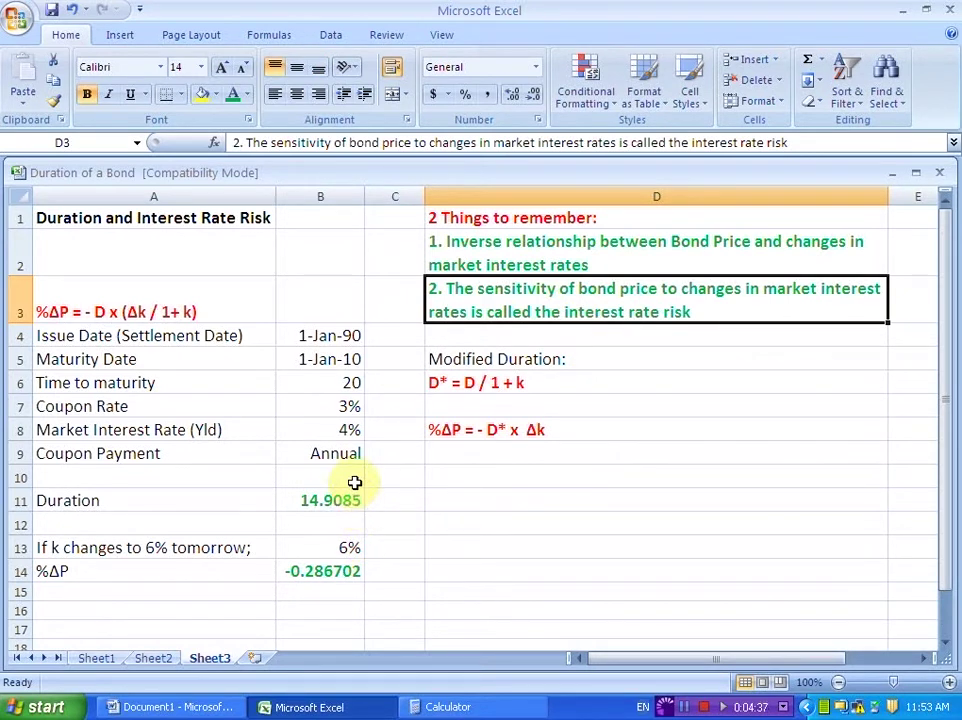
left_click(462, 361)
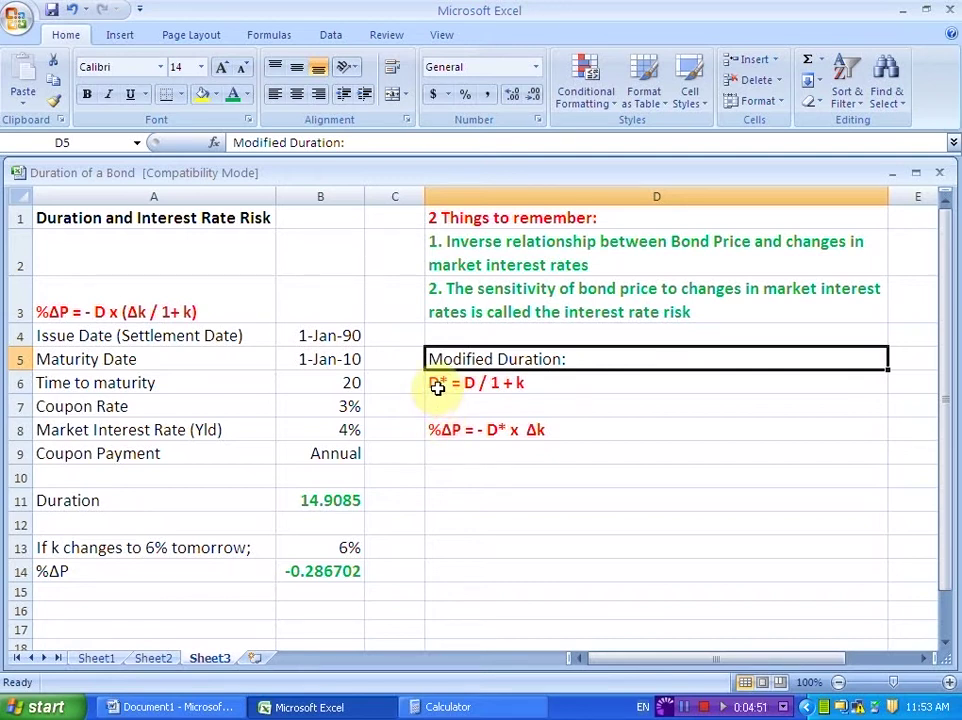
left_click(438, 381)
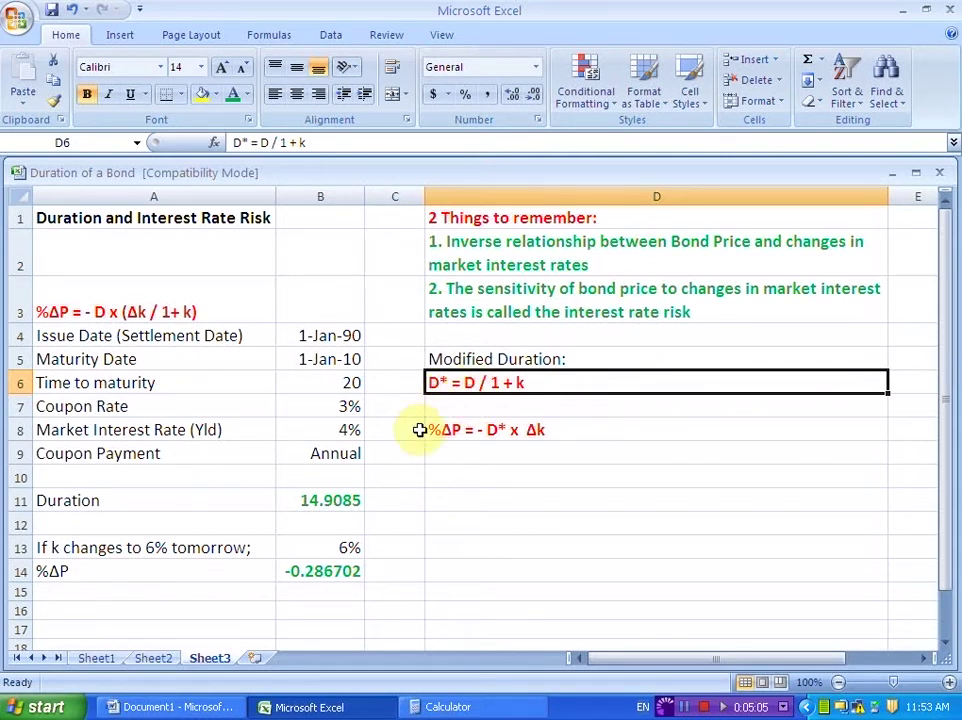
left_click(321, 506)
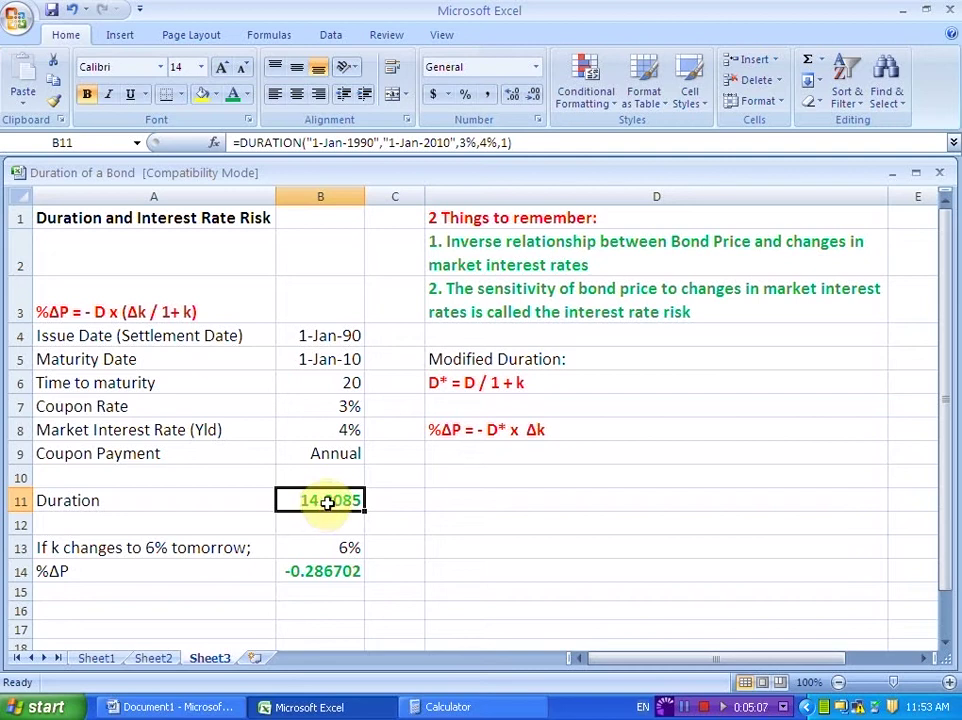
left_click(509, 387)
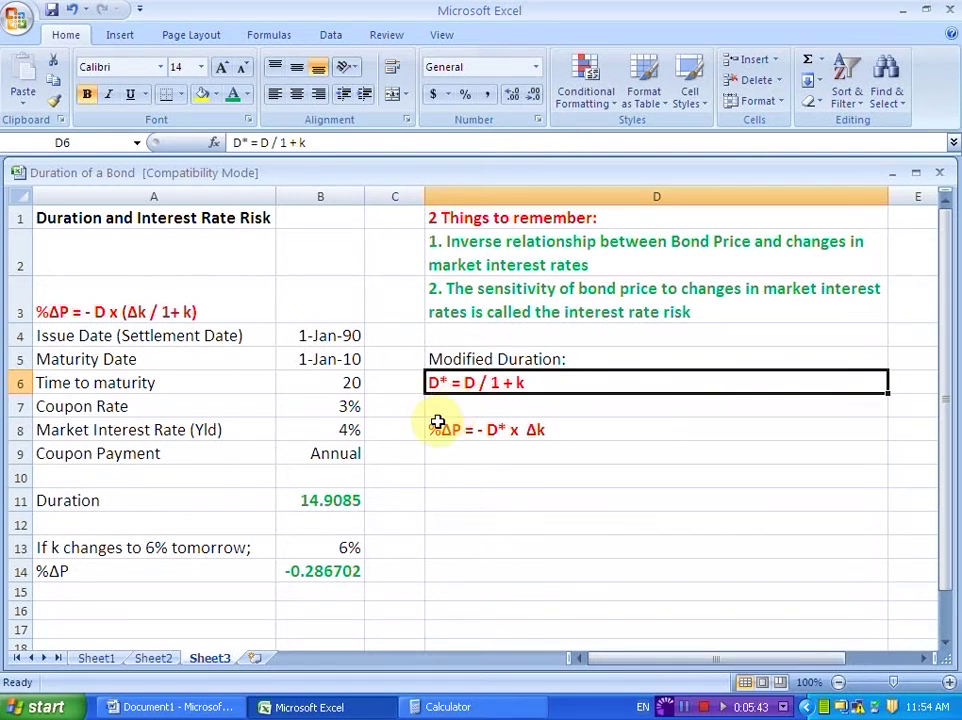
left_click(334, 579)
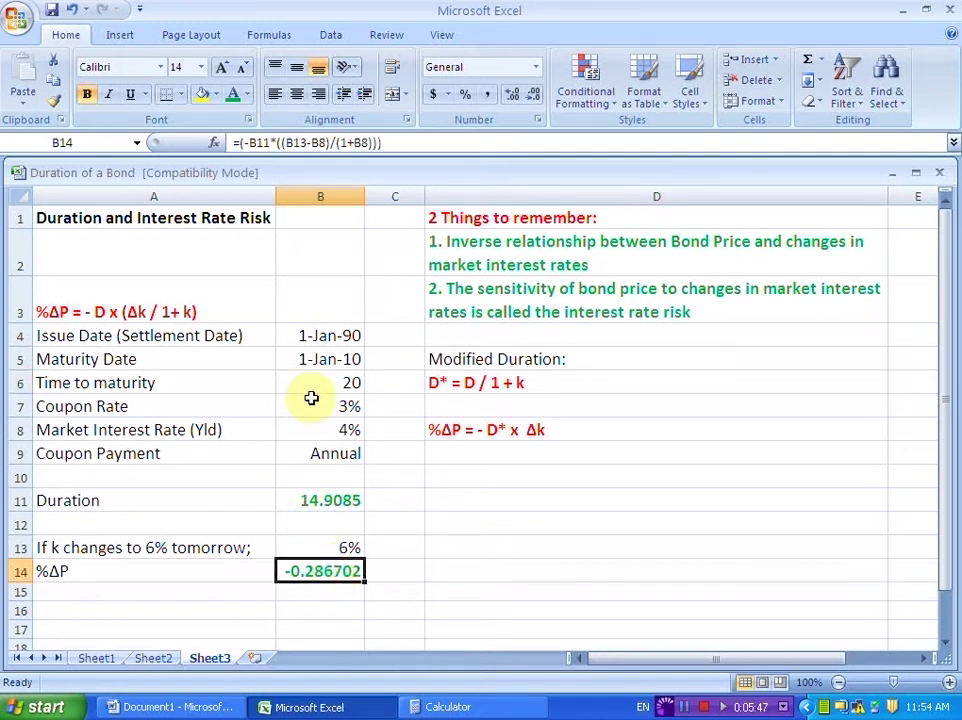
left_click(129, 316)
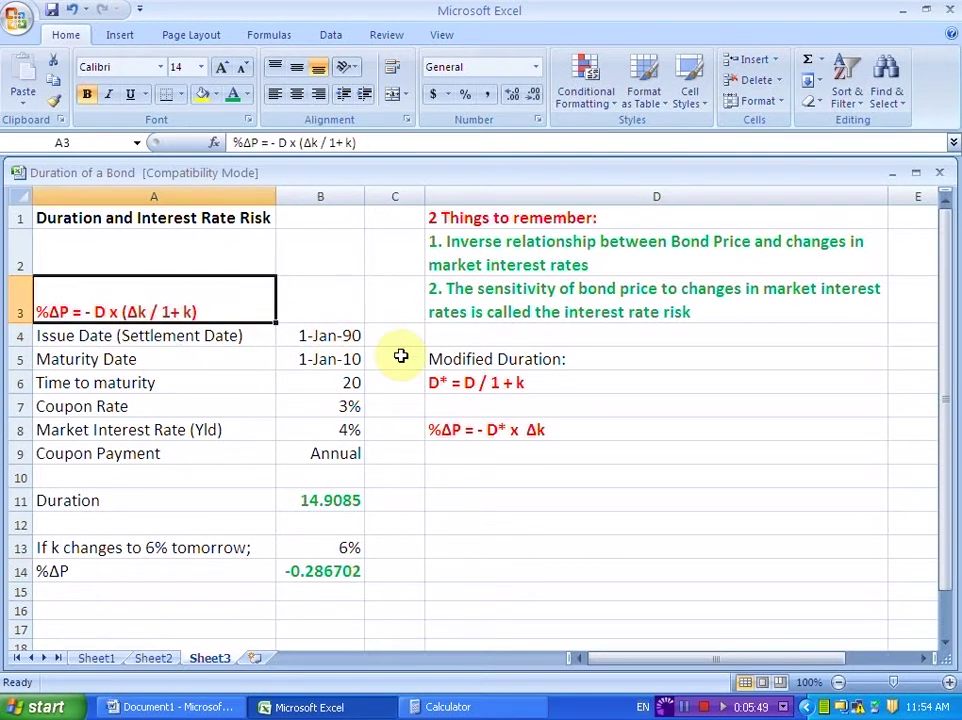
left_click(484, 361)
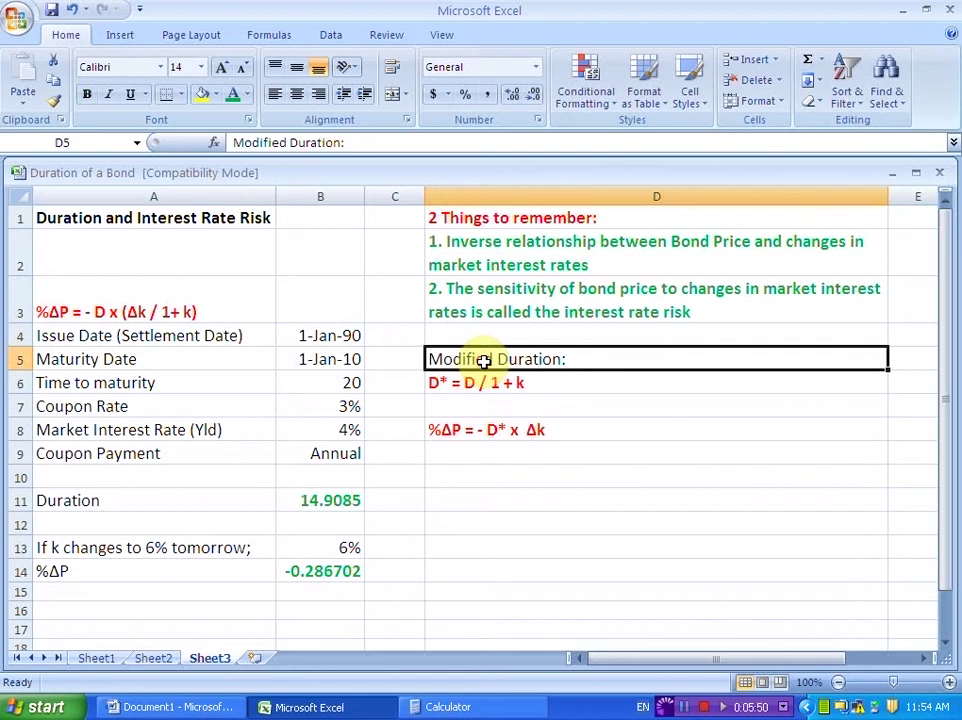
left_click(504, 406)
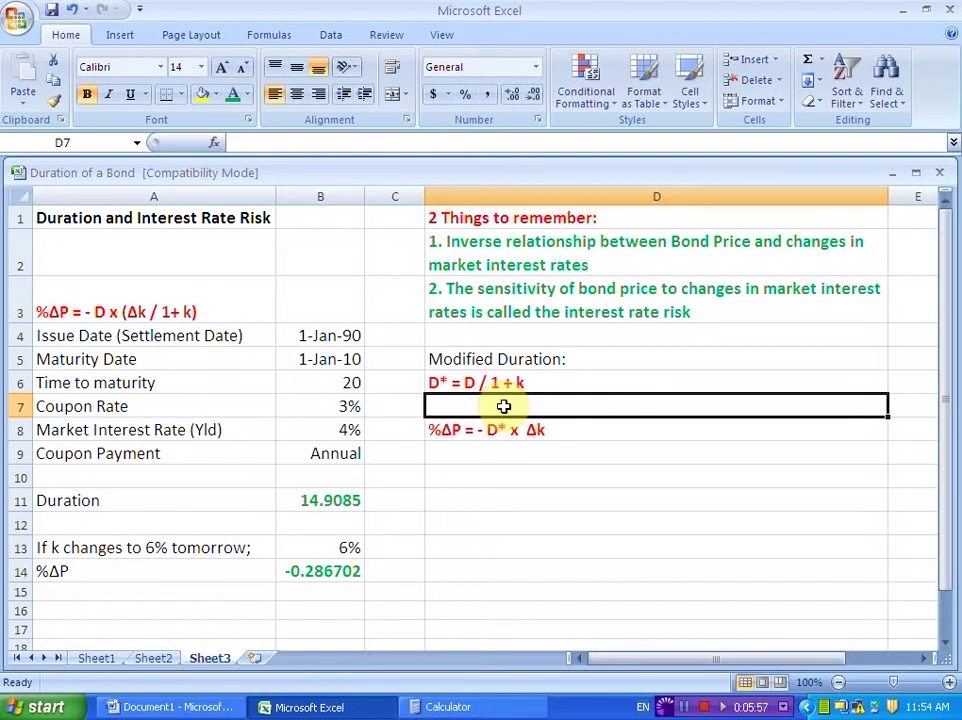
Enter =(B11/(1+B8)) in D7 for a modified duration of 14.33509958 and check it.
type("=(")
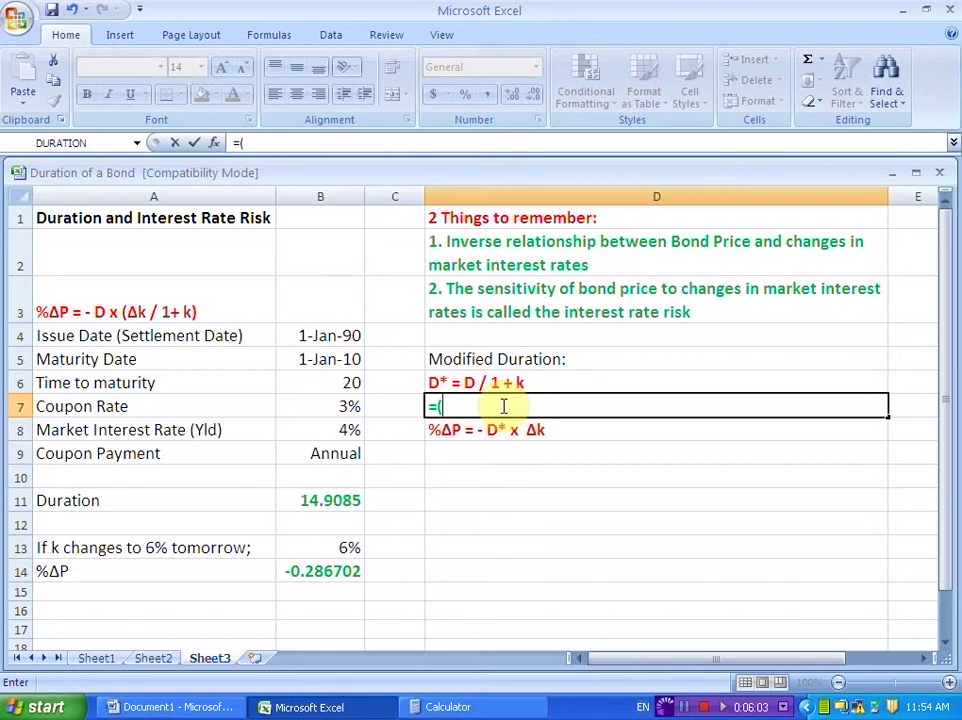
left_click(335, 502)
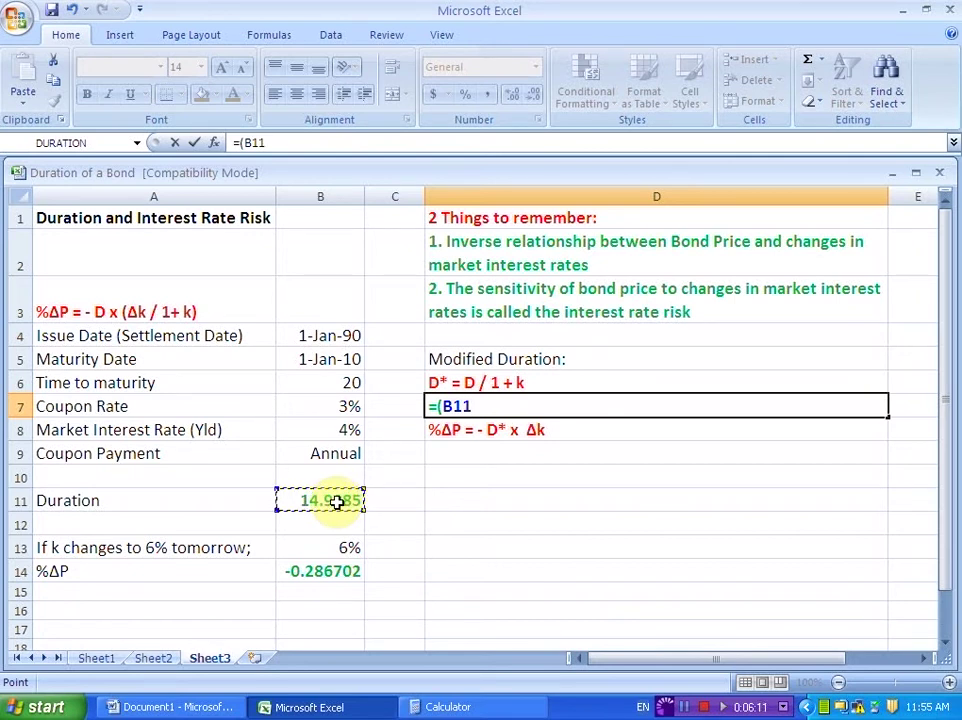
type("/(1+")
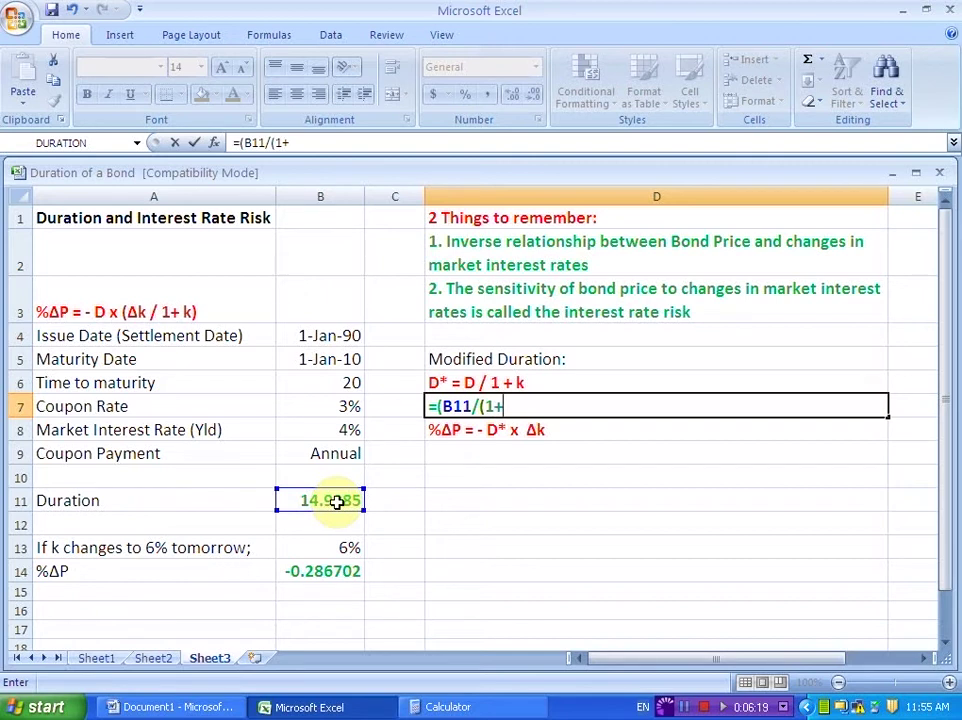
left_click(339, 431)
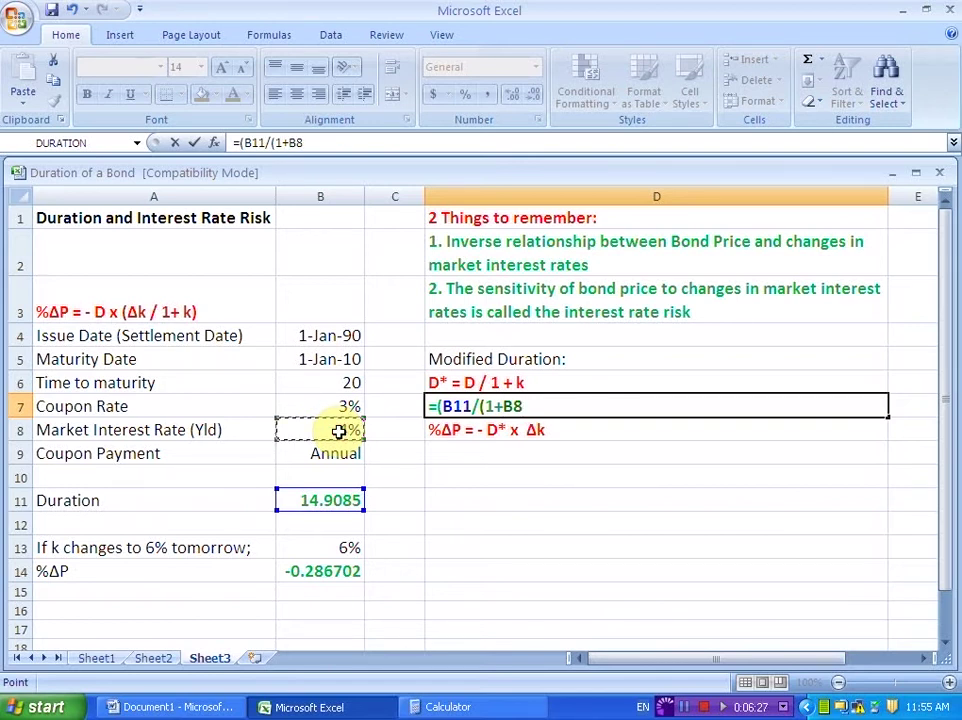
type("))")
key("Return")
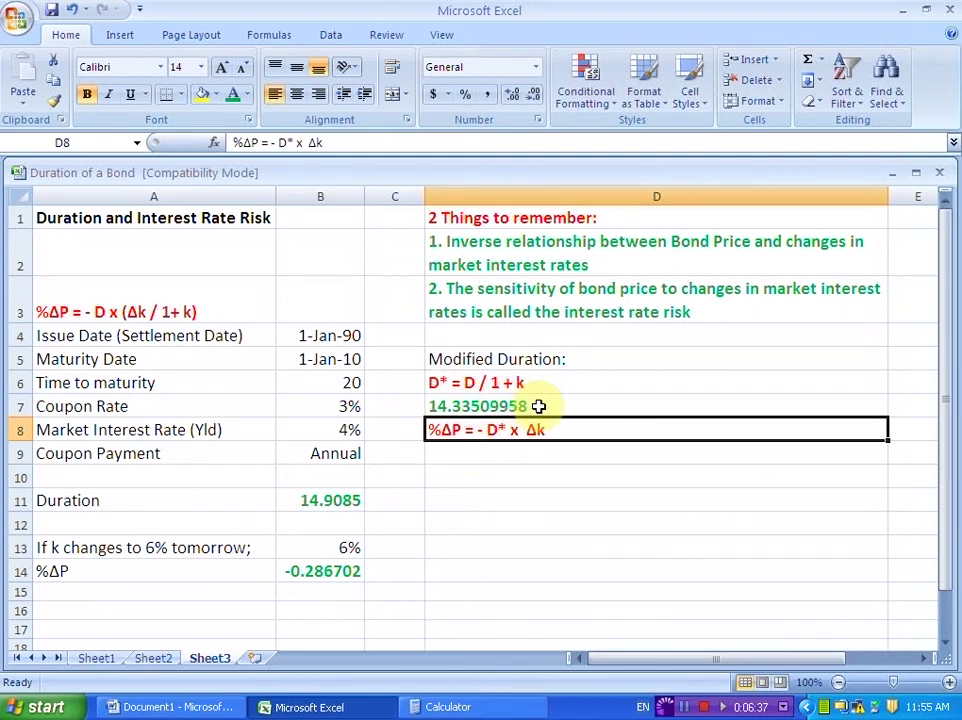
left_click(538, 406)
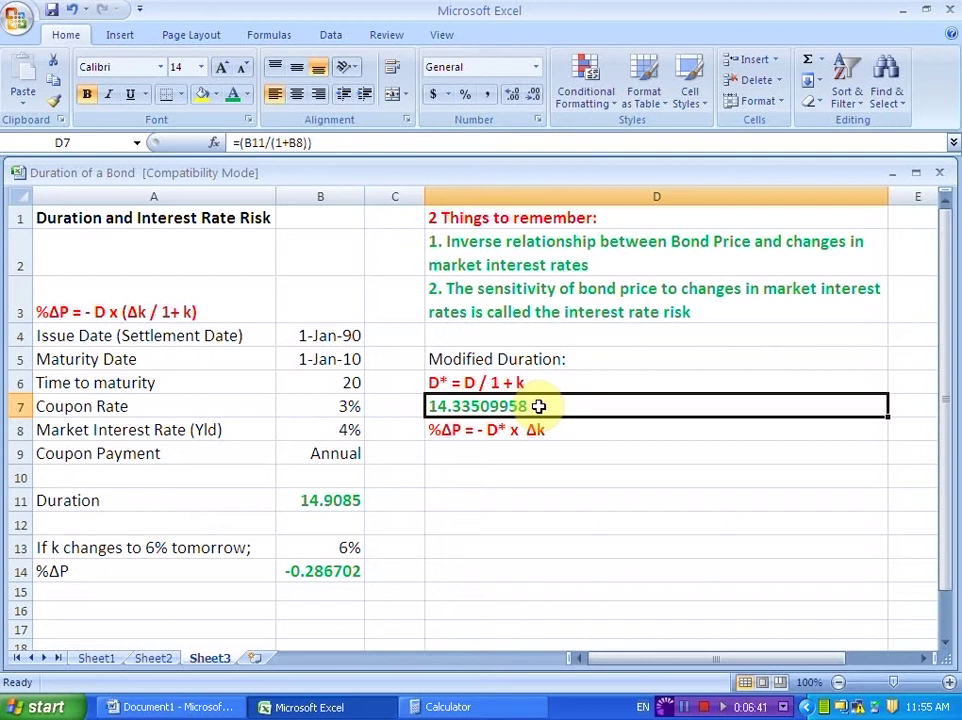
Enter =(-D7*2%) in D9, returning -0.286701992 to match the B14 %ΔP estimate.
left_click(443, 451)
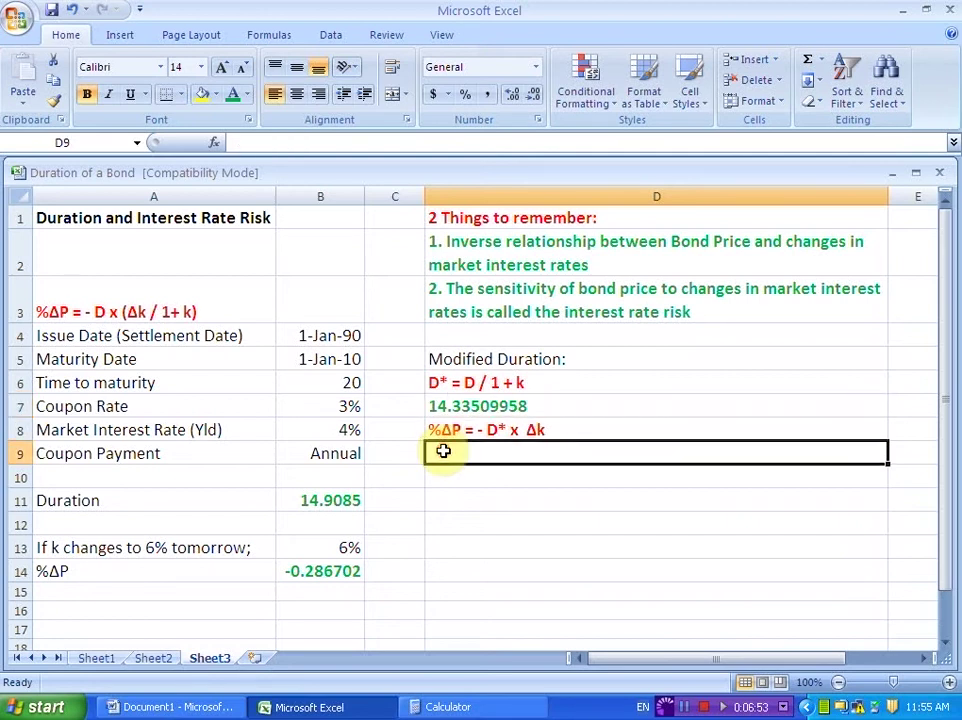
type("=")
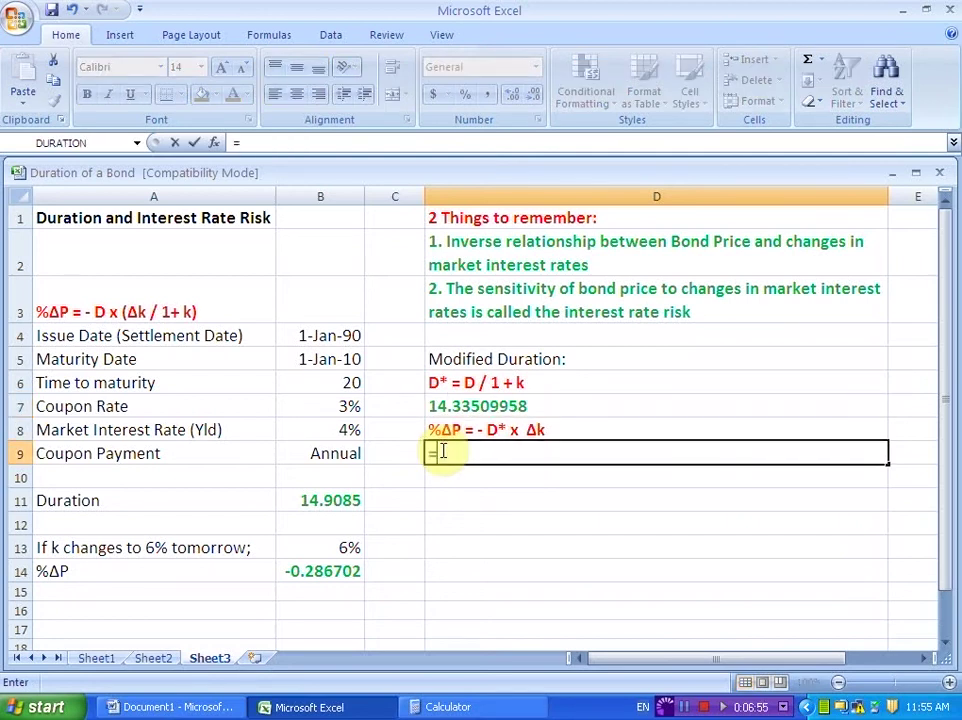
type("(")
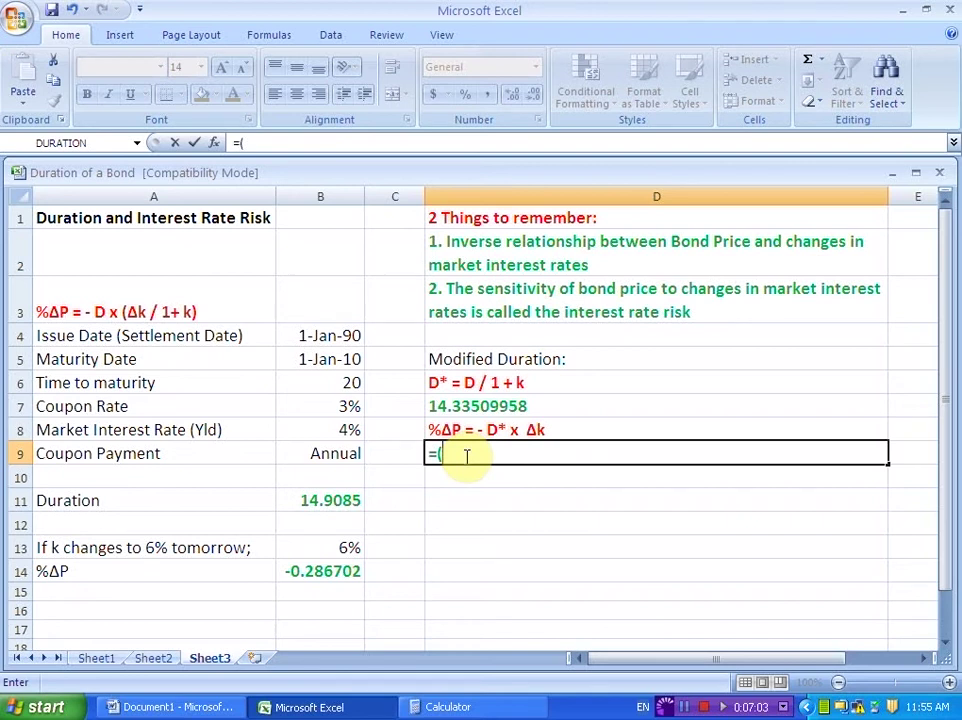
type("-")
left_click(456, 410)
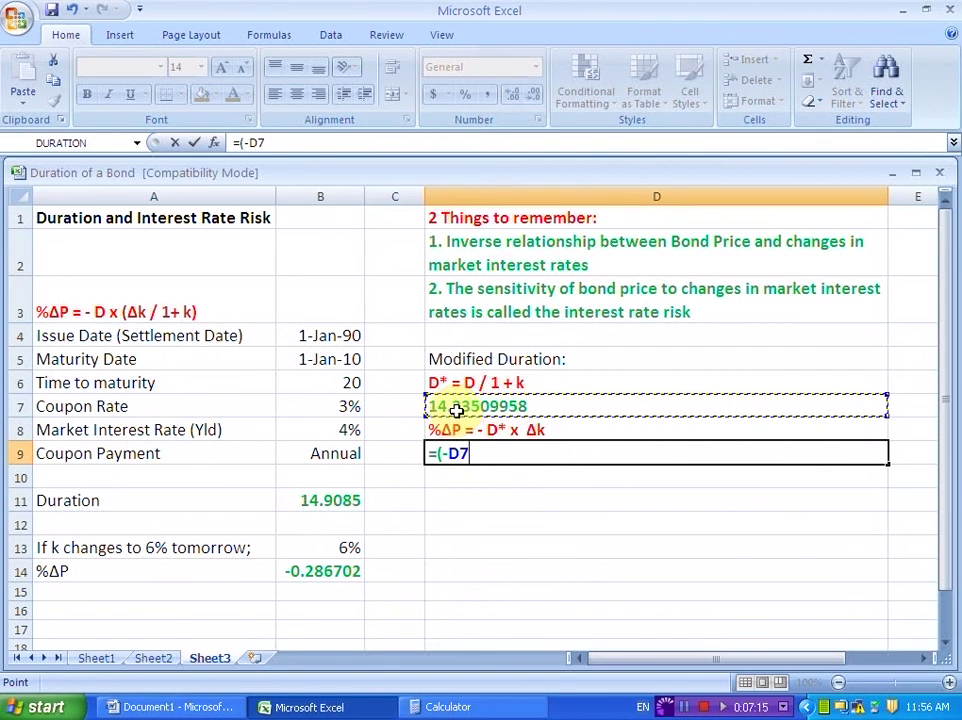
type("*")
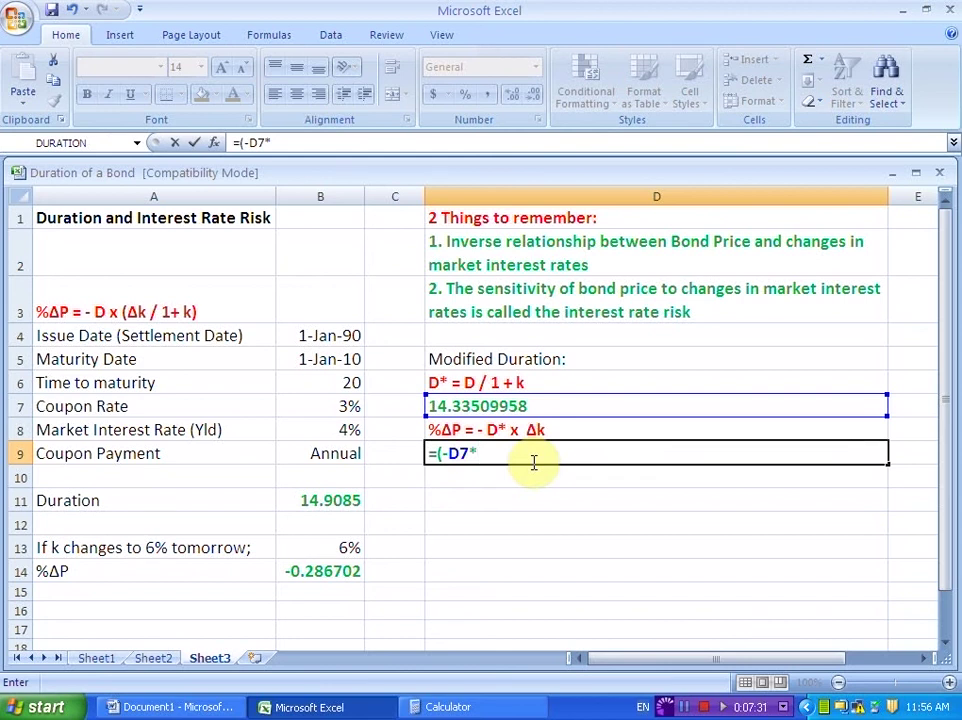
type("2%")
type(")")
key("Return")
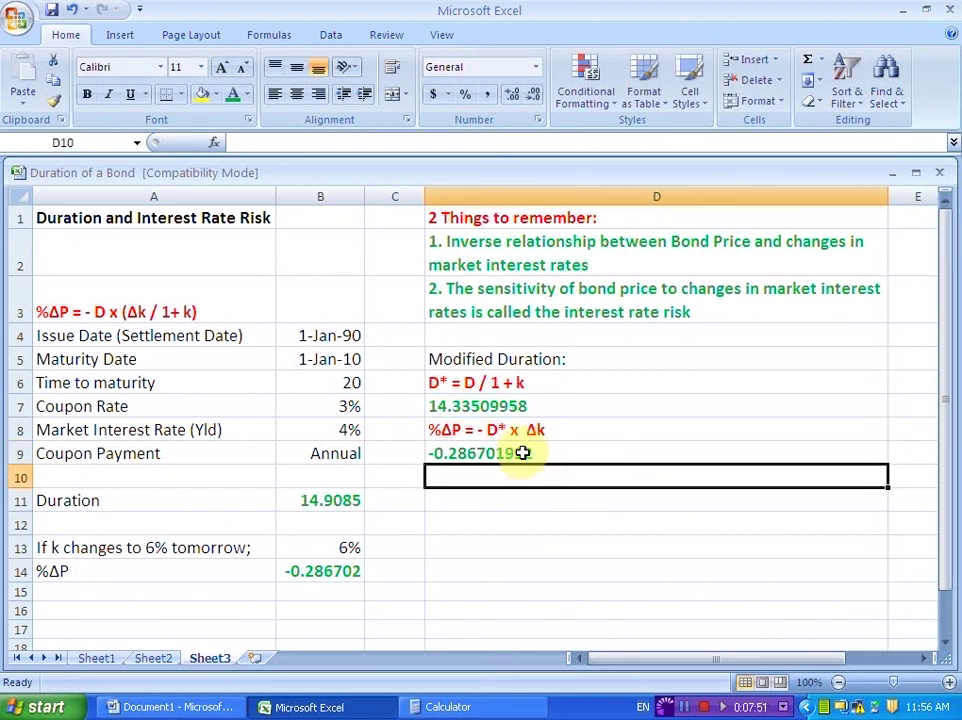
left_click(521, 452)
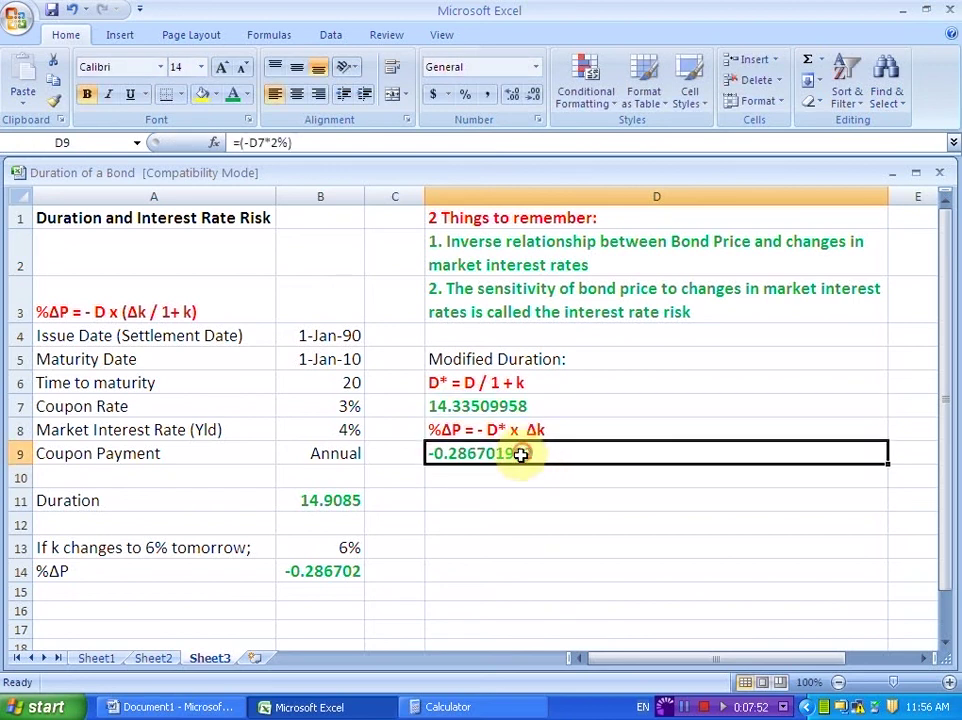
left_click(309, 573)
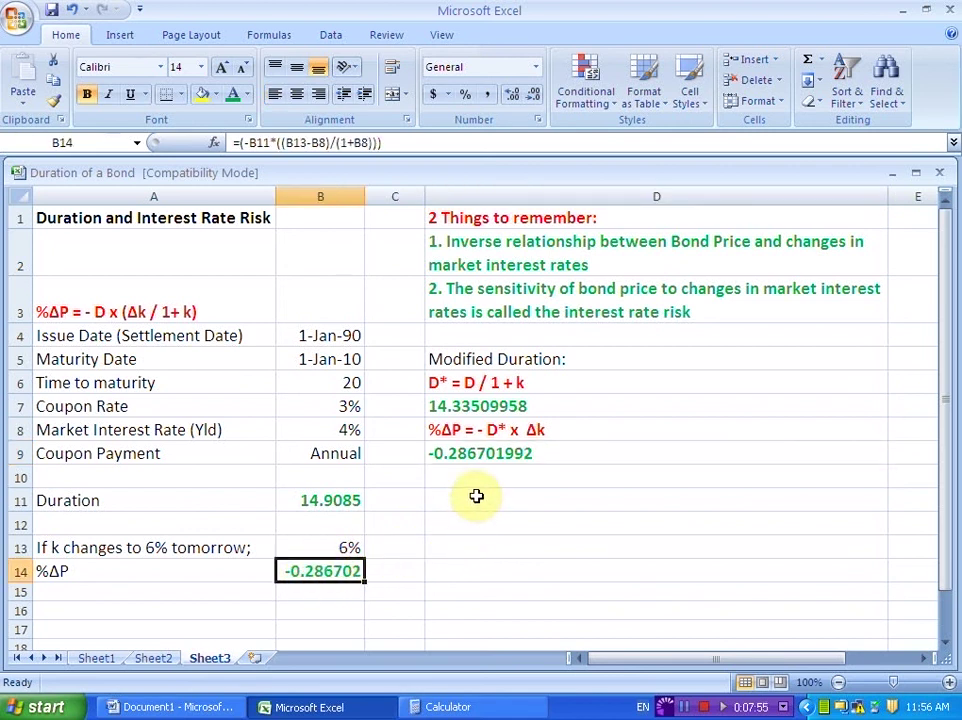